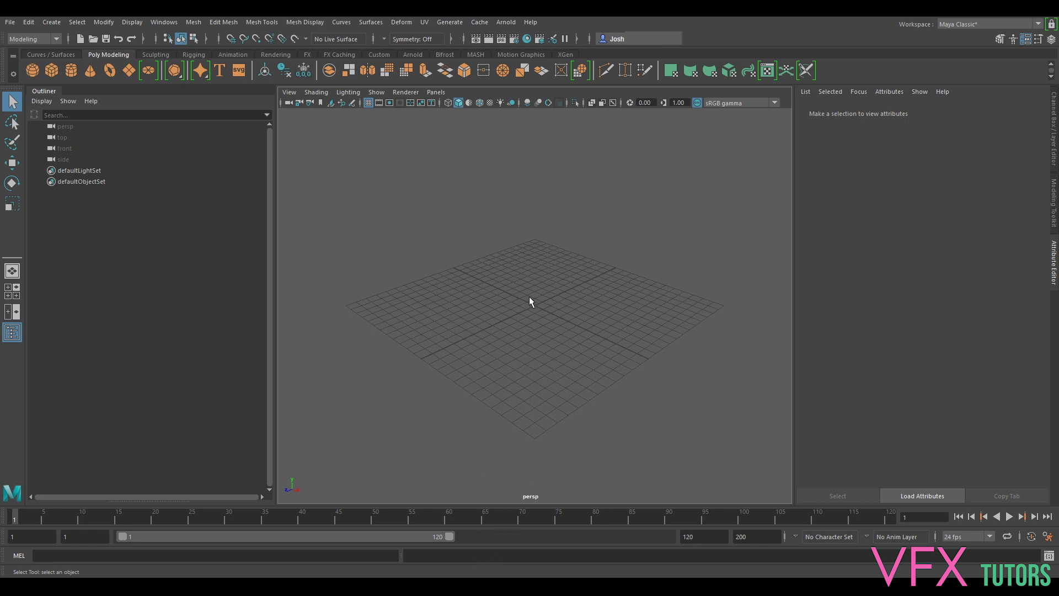
- Start creating a file reference and browse to the folder G:\VFXtutors\O2
{"action": "left_click", "coordinate": [11, 23]}
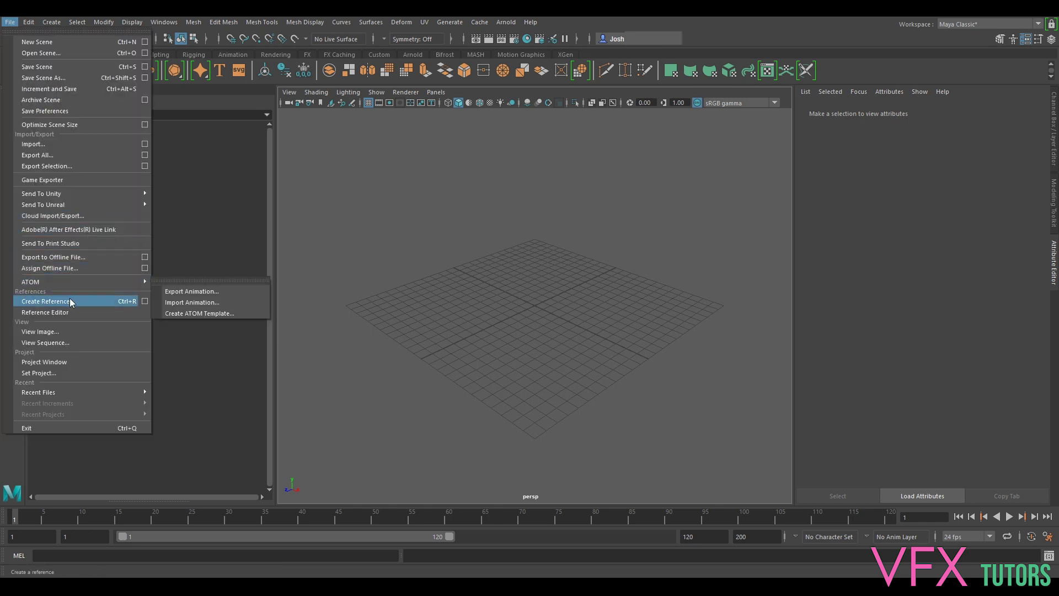
{"action": "left_click", "coordinate": [88, 303]}
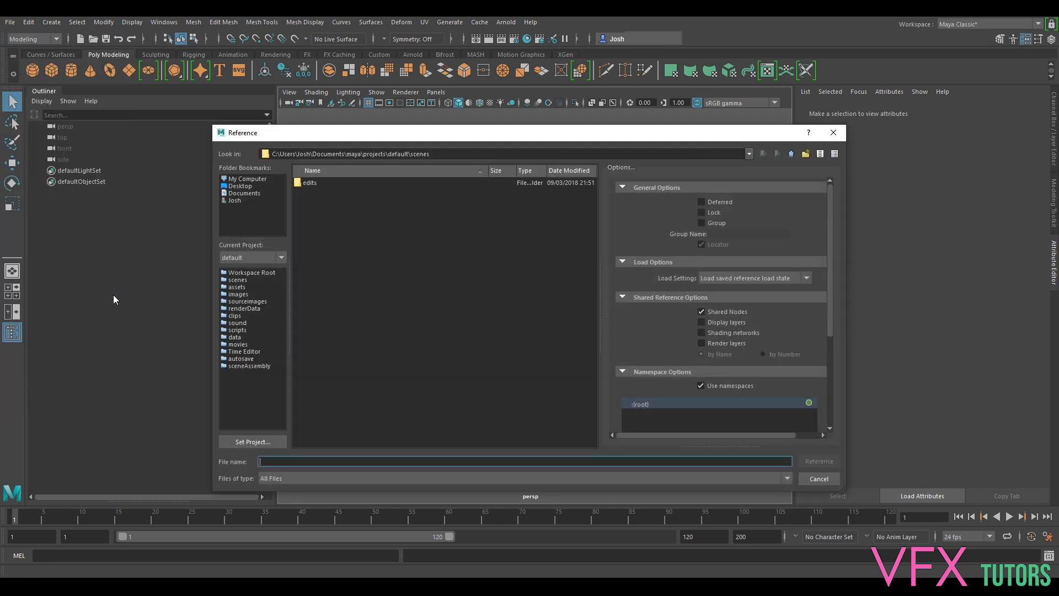
{"action": "left_click", "coordinate": [247, 178]}
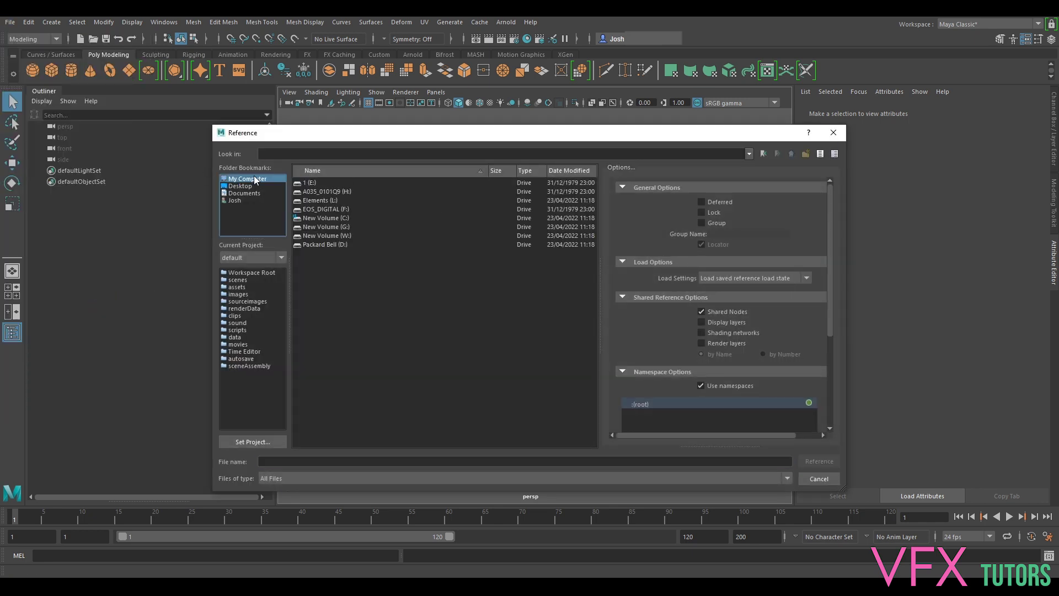
{"action": "left_click", "coordinate": [346, 228]}
{"action": "double_click", "coordinate": [343, 225]}
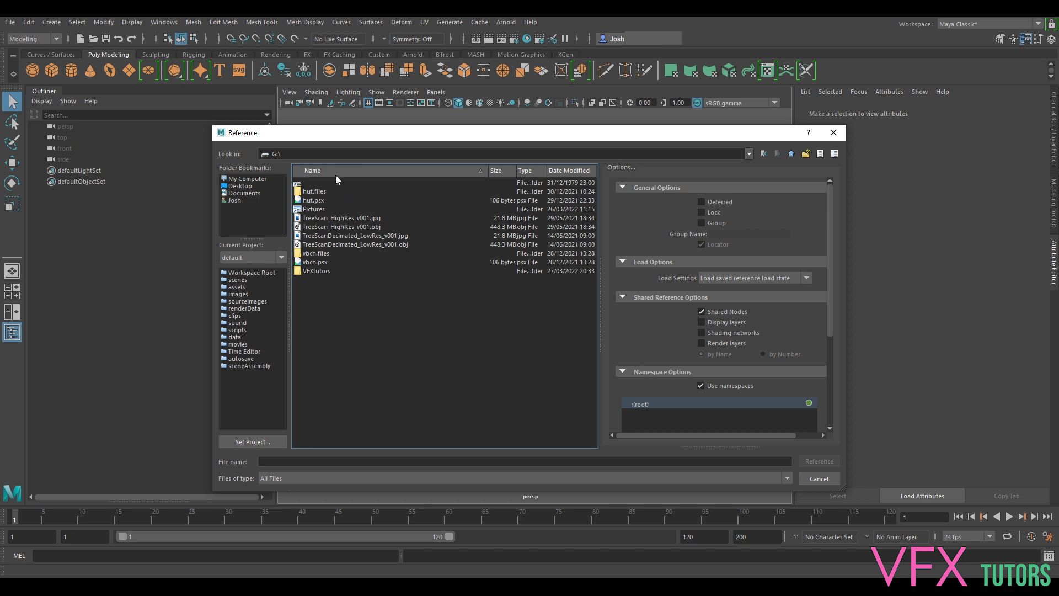
{"action": "double_click", "coordinate": [317, 270]}
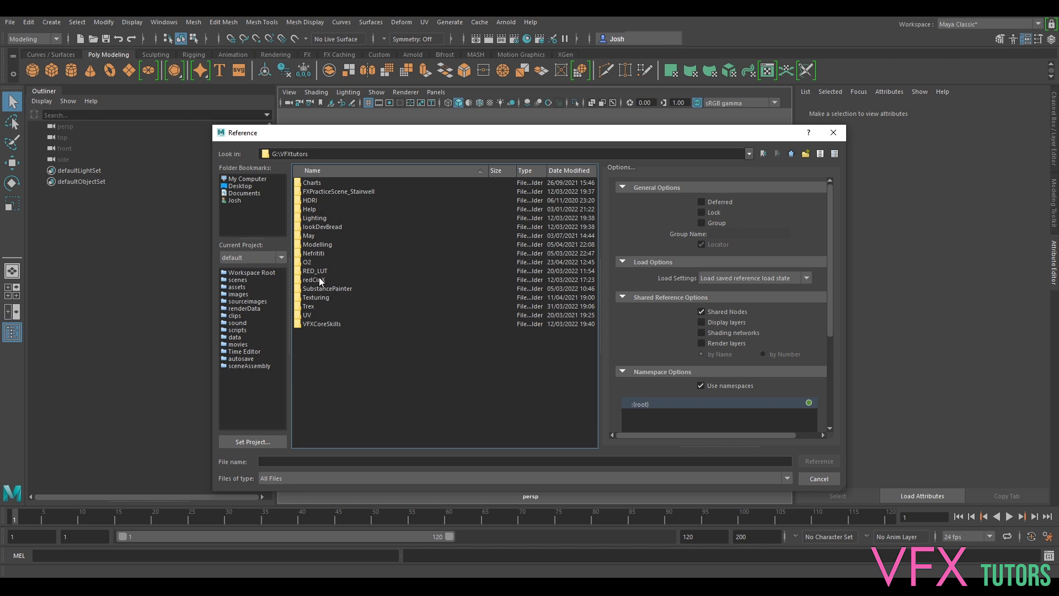
{"action": "double_click", "coordinate": [308, 262]}
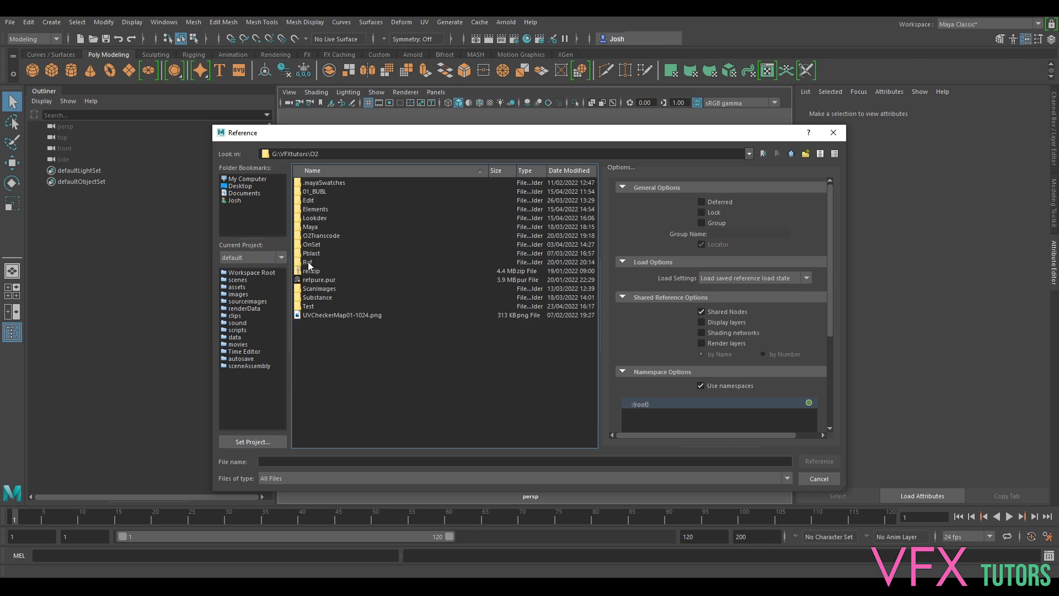
- Reference BUBL_B01_Layout_V001.ma from 01_BUBL\BUBL_B01\CMM\Layout into the scene
{"action": "double_click", "coordinate": [317, 191]}
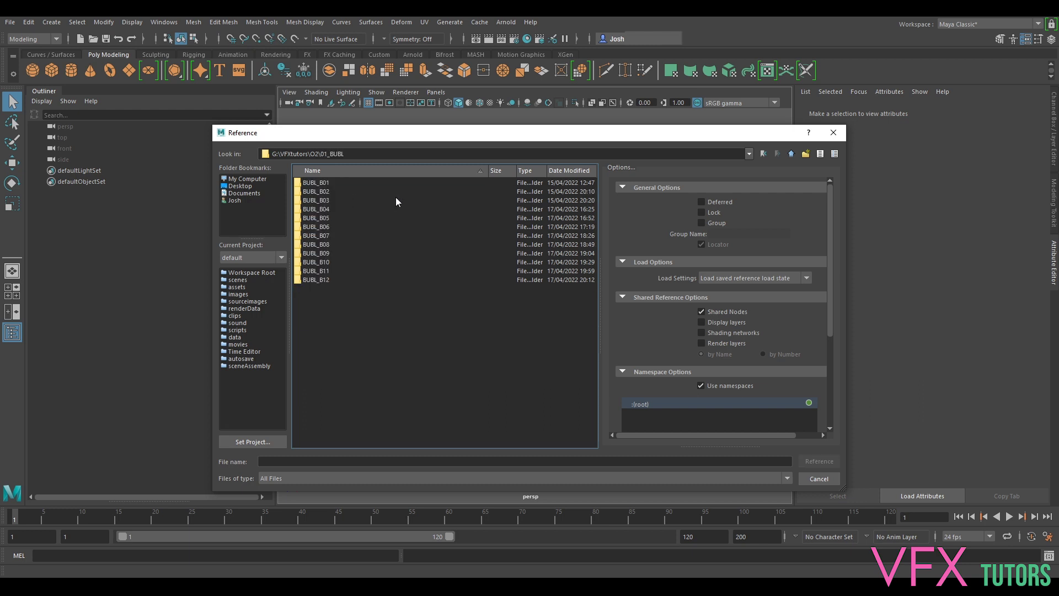
{"action": "double_click", "coordinate": [317, 183]}
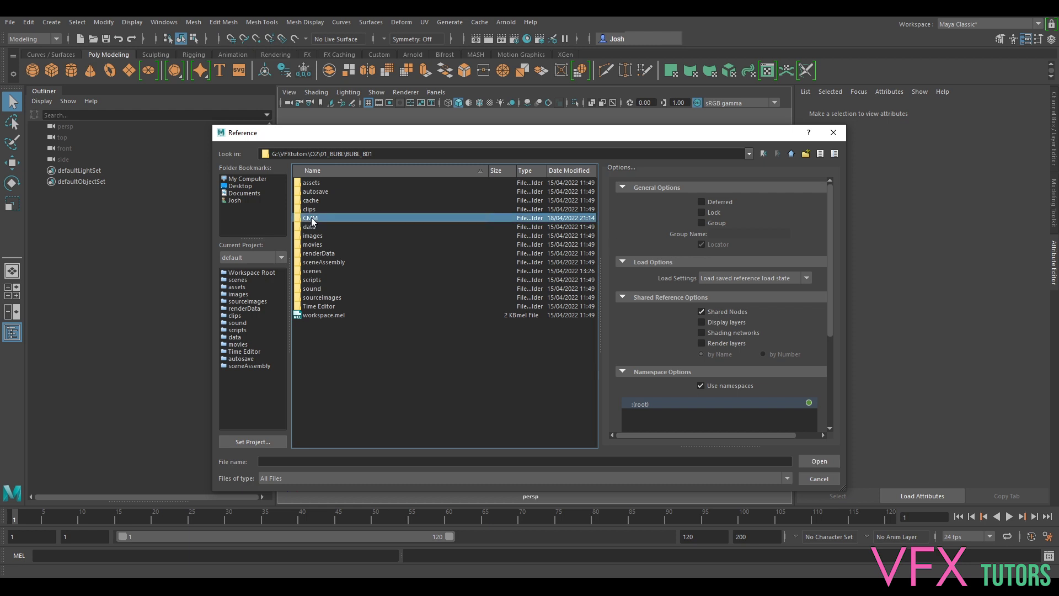
{"action": "double_click", "coordinate": [313, 218]}
{"action": "double_click", "coordinate": [312, 192]}
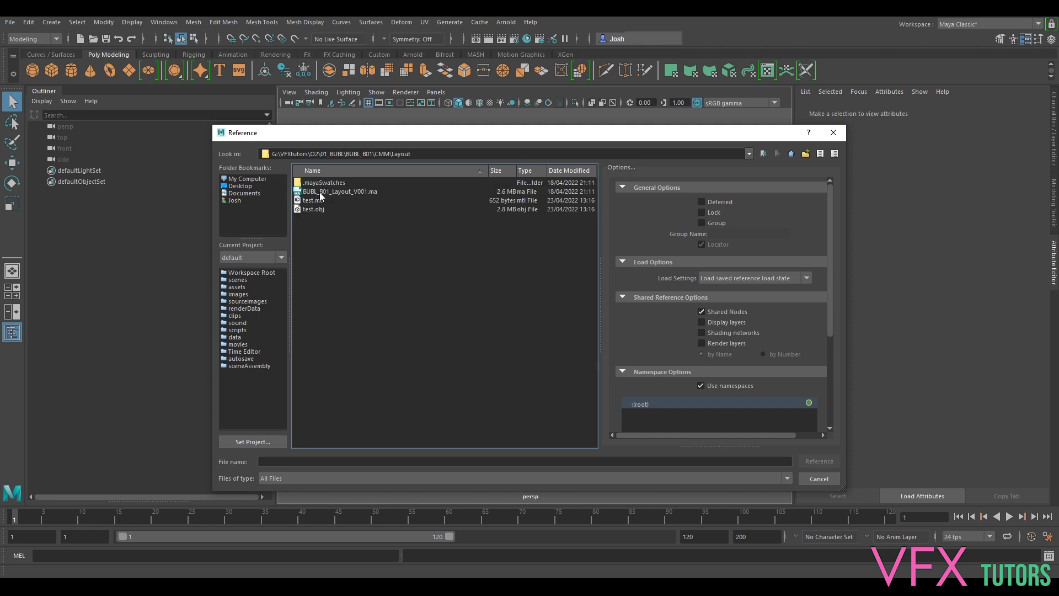
{"action": "left_click", "coordinate": [350, 192]}
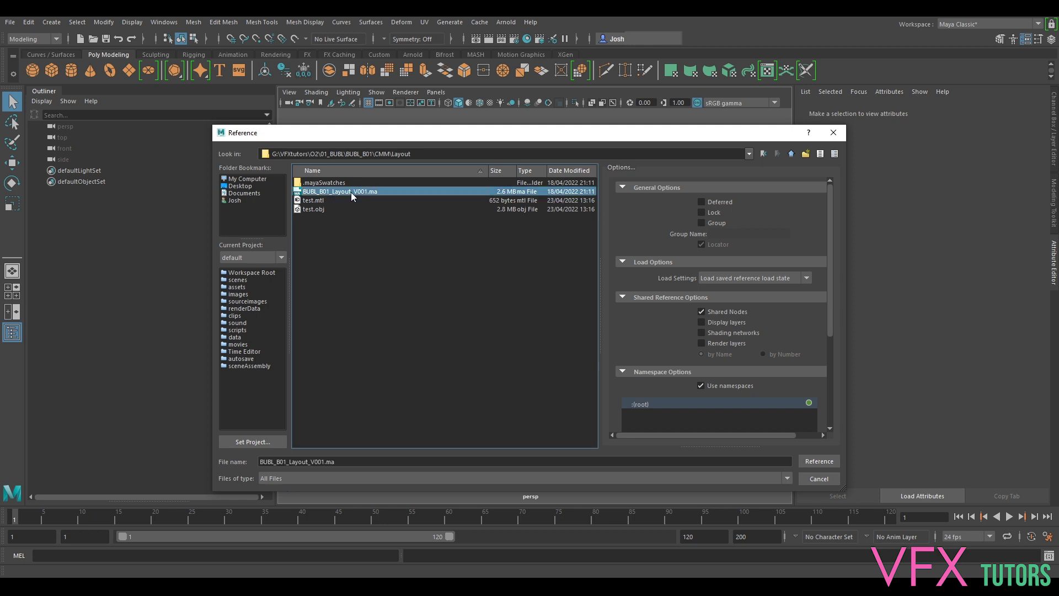
{"action": "left_click", "coordinate": [818, 461]}
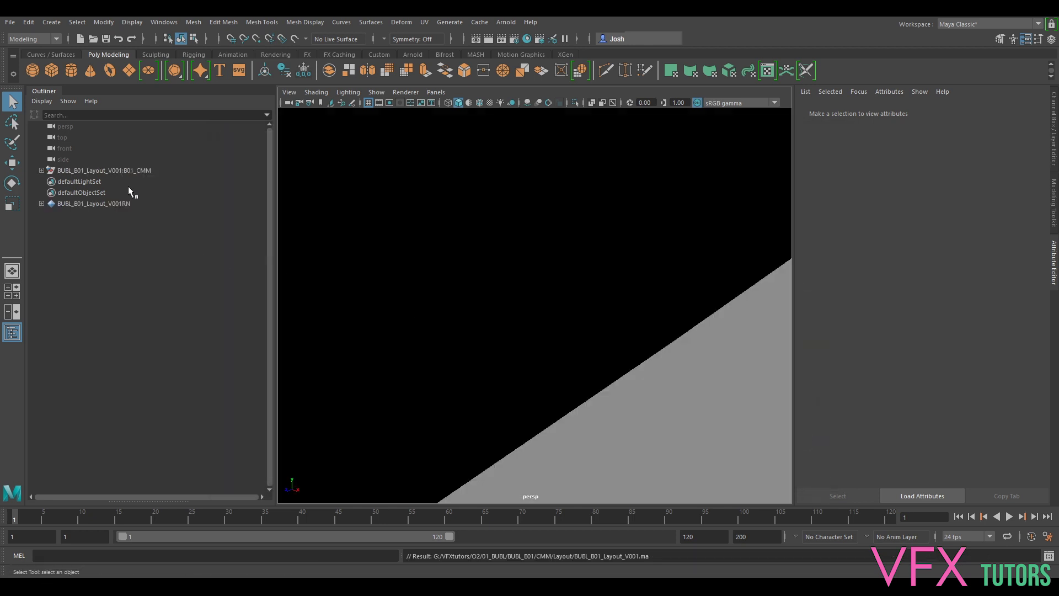
- Frame the referenced B01_CMM group in the perspective view and inspect the shelter geometry from several angles
{"action": "left_click", "coordinate": [88, 171]}
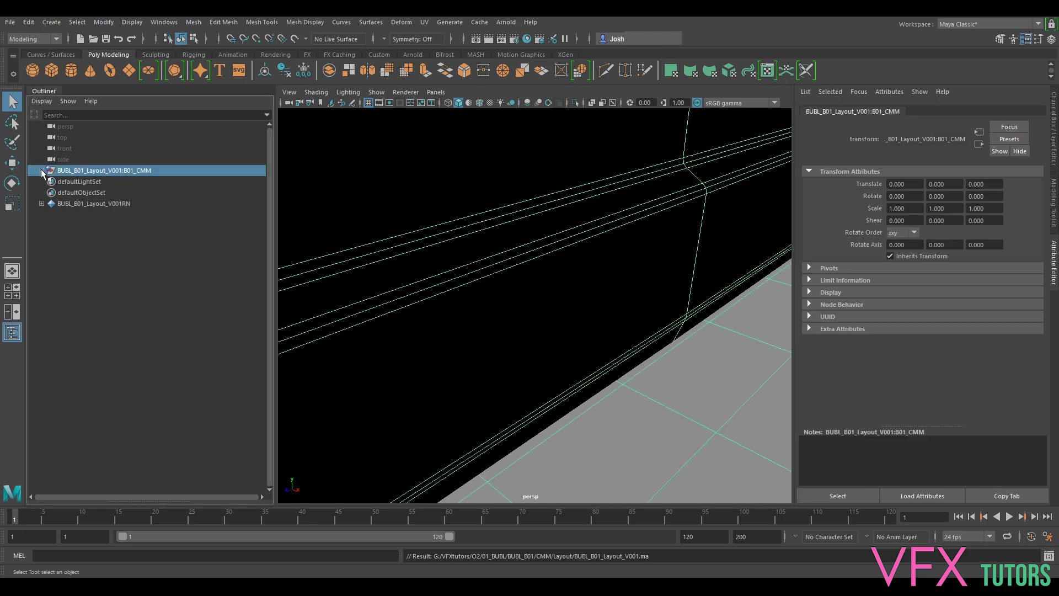
{"action": "key", "text": "f"}
{"action": "left_click_drag", "start_coordinate": [567, 243], "coordinate": [556, 264], "text": "alt"}
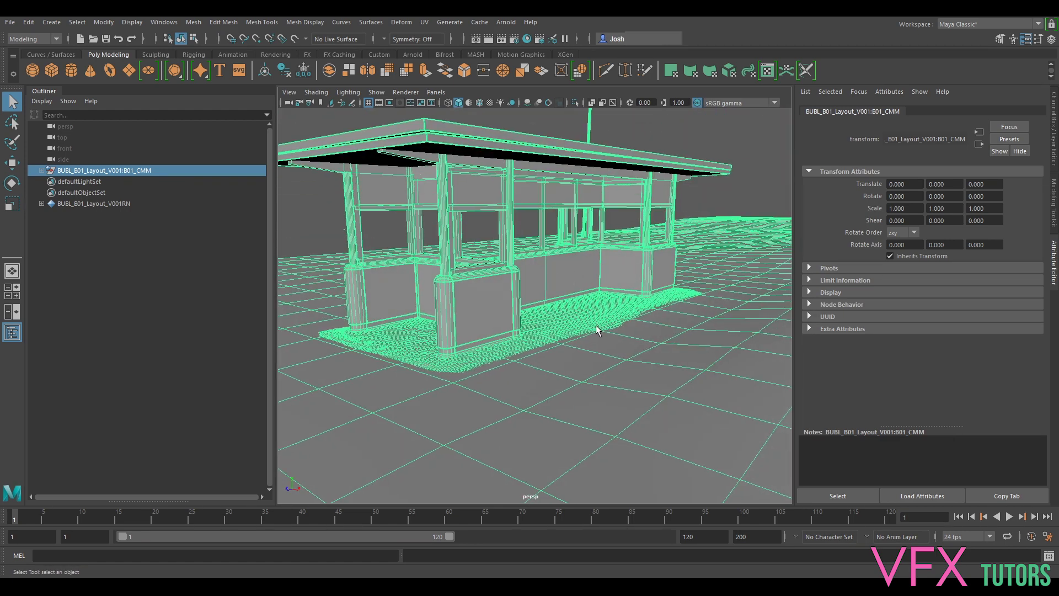
{"action": "left_click_drag", "start_coordinate": [504, 286], "coordinate": [515, 265], "text": "alt"}
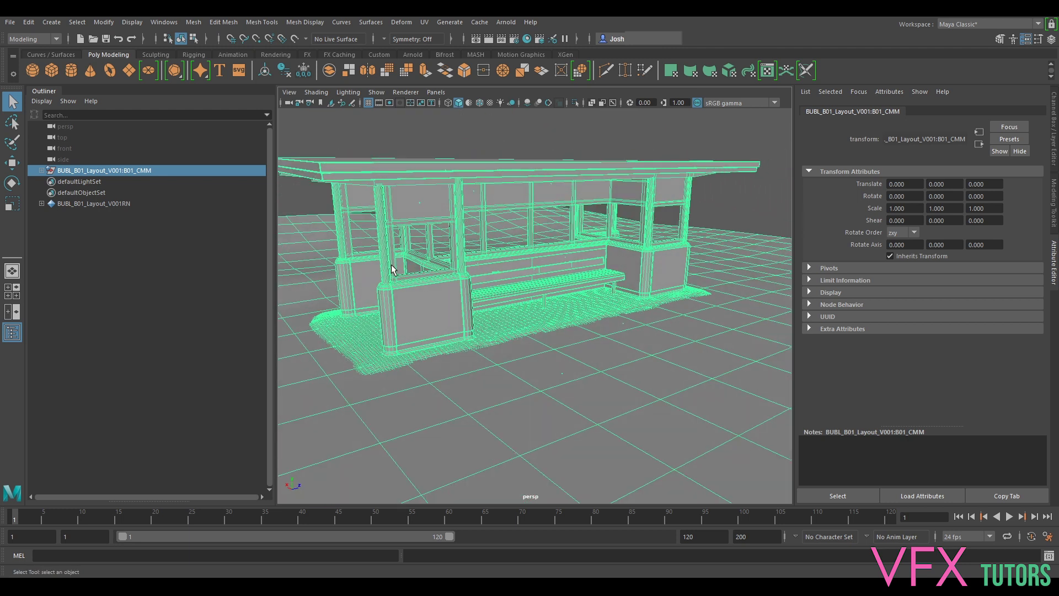
{"action": "mouse_move", "coordinate": [491, 337]}
{"action": "left_mouse_down", "text": "alt"}
{"action": "mouse_move", "coordinate": [585, 324]}
{"action": "mouse_move", "coordinate": [495, 324]}
{"action": "left_mouse_up", "text": "alt"}
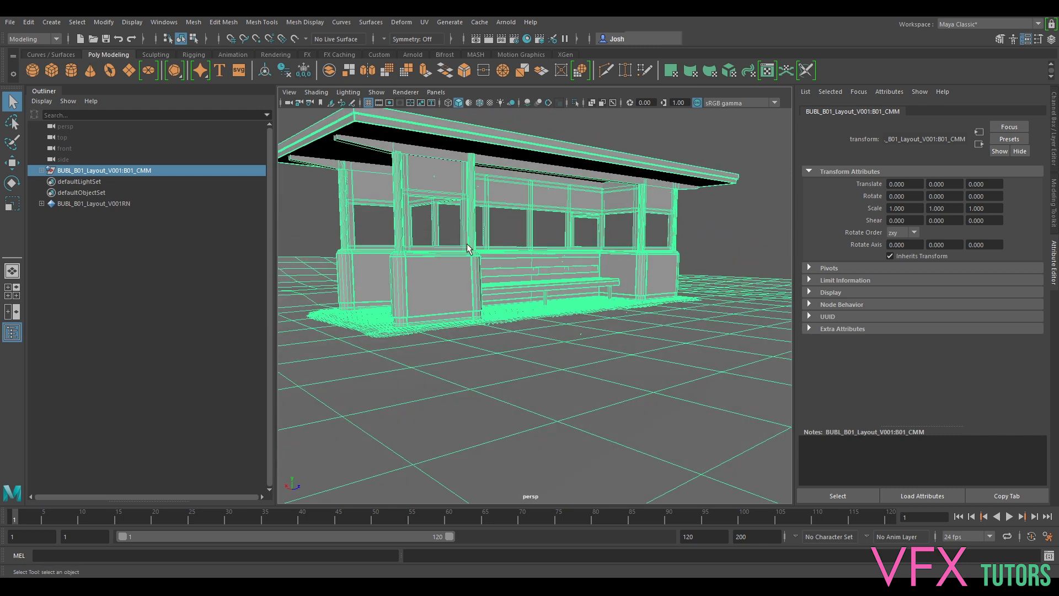
- Expand the B01_CMM group and look through its shot camera B01_A035_C003_010133_BG02_v001_1_1 in the viewport
{"action": "left_click", "coordinate": [42, 171]}
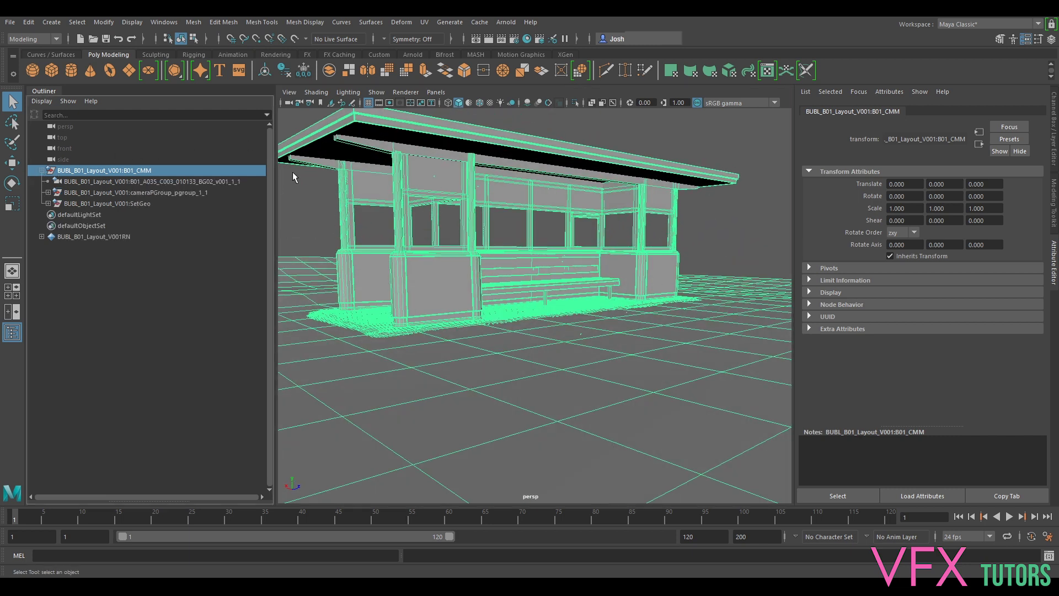
{"action": "left_click", "coordinate": [183, 182]}
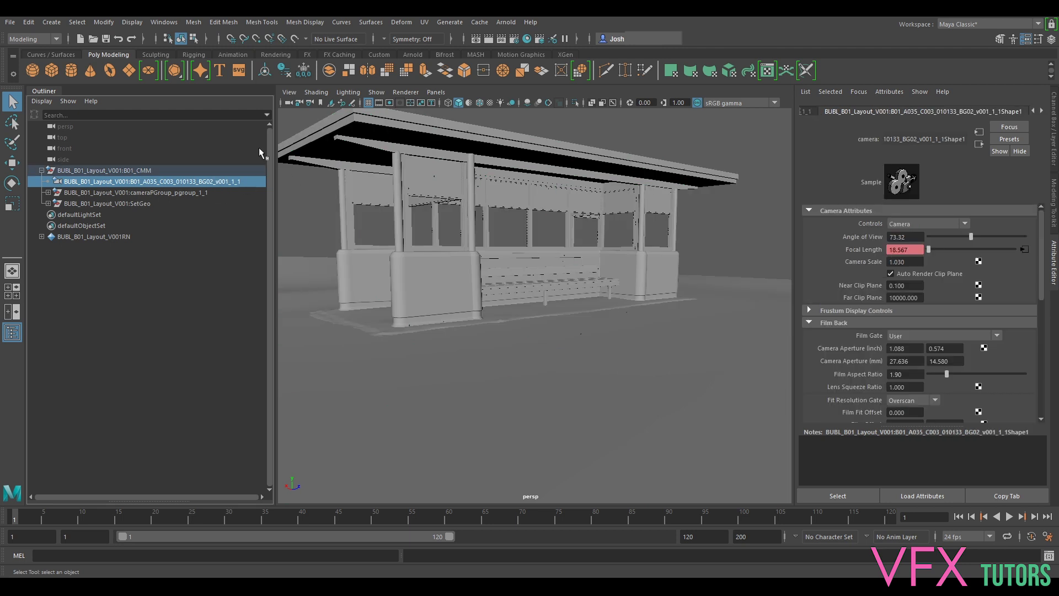
{"action": "left_click", "coordinate": [436, 92]}
{"action": "mouse_move", "coordinate": [534, 102]}
{"action": "left_click", "coordinate": [639, 104]}
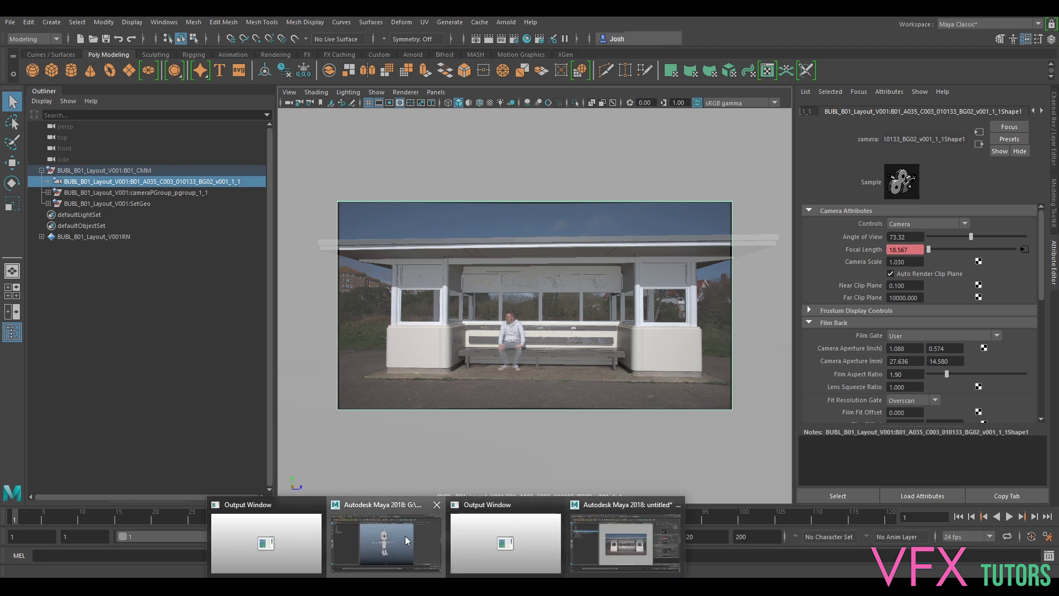
- Switch to the Maya session with the robot character and save its scene as Bubl_LookDev_v002.ma in Lookdev\Maya
{"action": "left_click", "coordinate": [387, 543]}
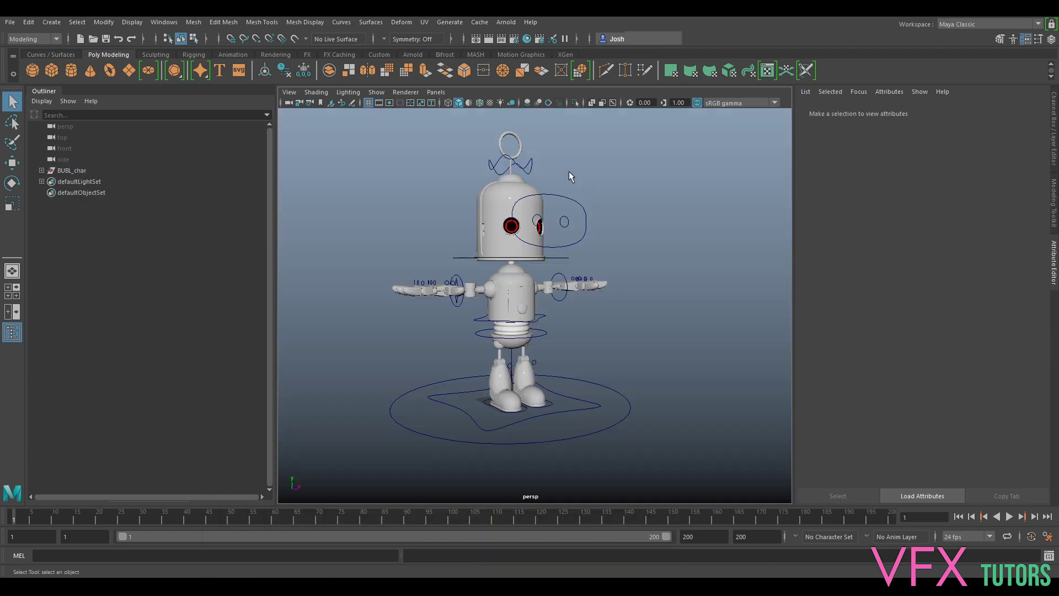
{"action": "mouse_move", "coordinate": [613, 201]}
{"action": "left_mouse_down", "text": "alt"}
{"action": "mouse_move", "coordinate": [638, 206]}
{"action": "mouse_move", "coordinate": [611, 198]}
{"action": "left_mouse_up", "text": "alt"}
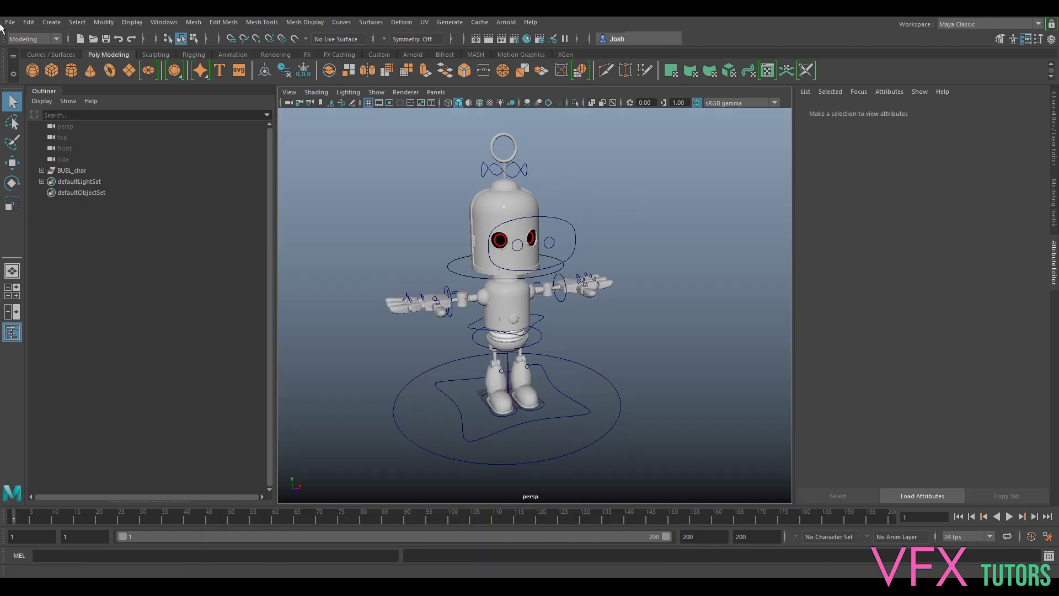
{"action": "left_click", "coordinate": [17, 22]}
{"action": "left_click", "coordinate": [57, 78]}
{"action": "left_click", "coordinate": [366, 192]}
{"action": "left_click_drag", "start_coordinate": [332, 462], "coordinate": [311, 459]}
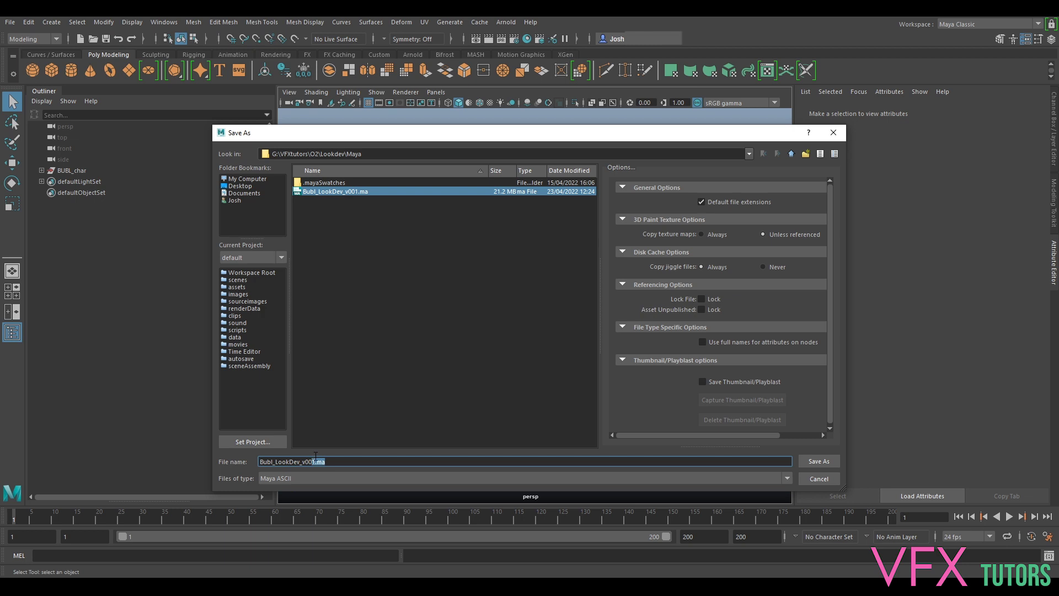
{"action": "type", "text": "2"}
{"action": "left_click", "coordinate": [823, 464]}
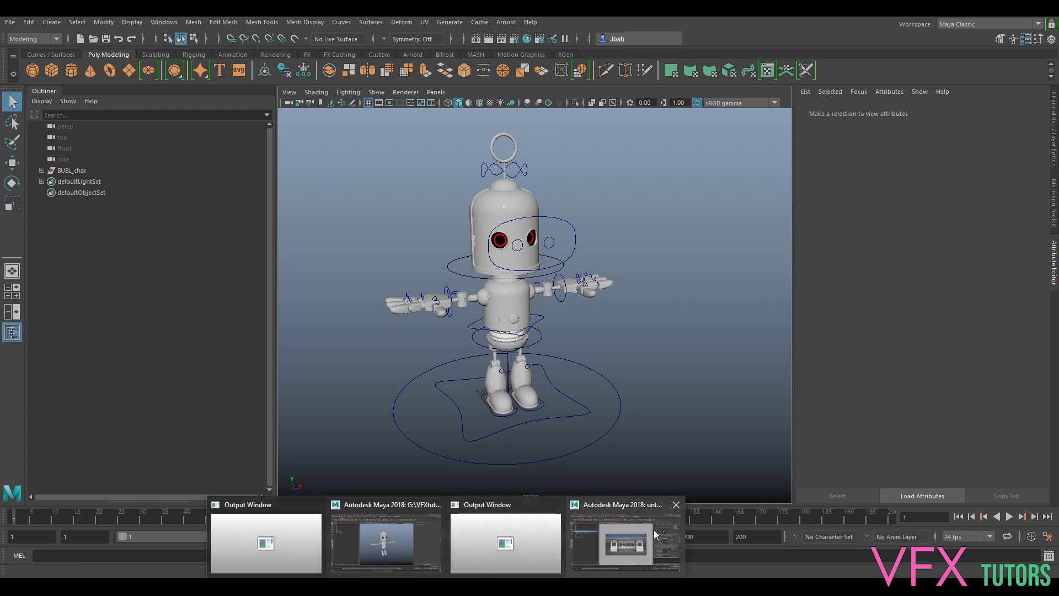
- Switch back to the untitled layout scene and reference Bubl_LookDev_v002.ma from G:\VFXtutors\O2\Lookdev\Maya
{"action": "left_click", "coordinate": [654, 529]}
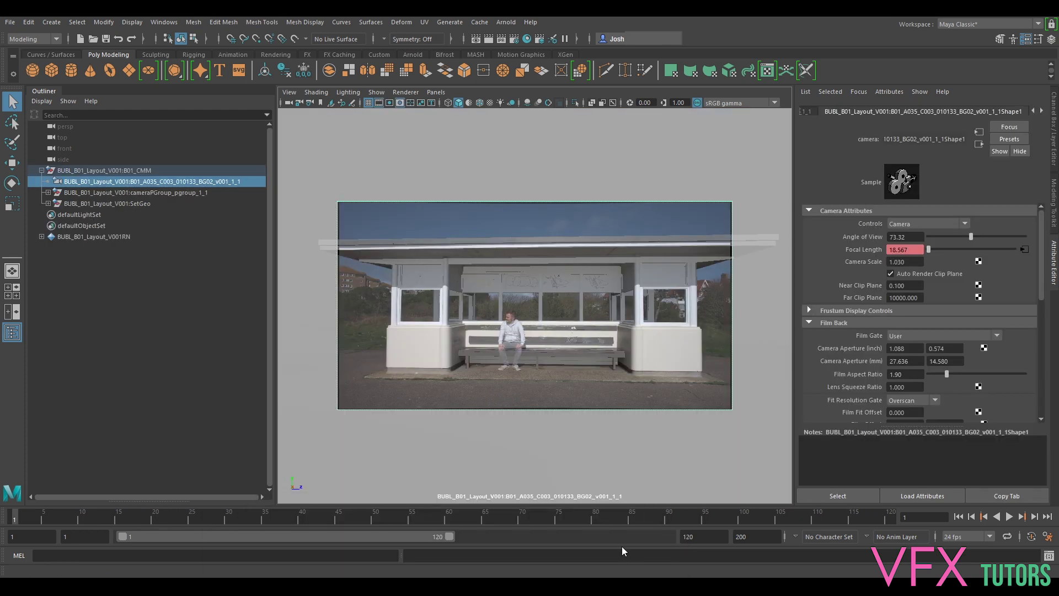
{"action": "left_click", "coordinate": [41, 171]}
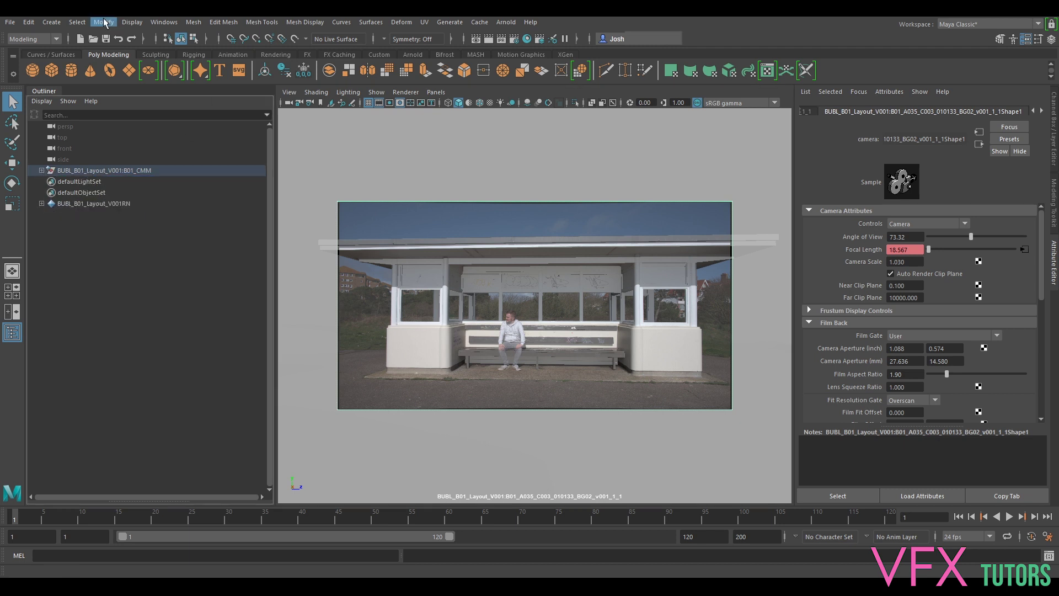
{"action": "left_click", "coordinate": [10, 22]}
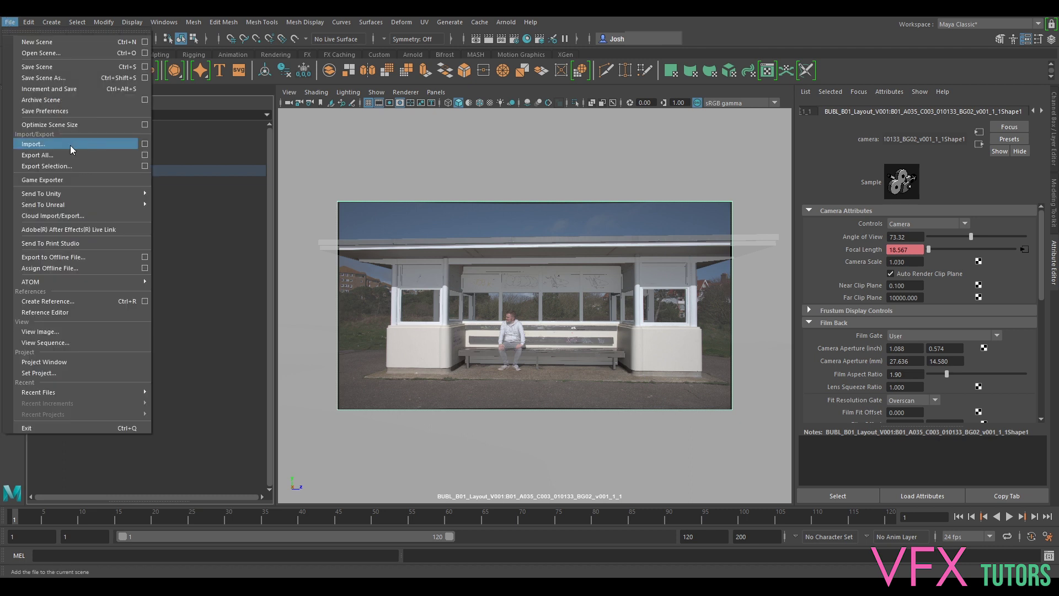
{"action": "left_click", "coordinate": [91, 301]}
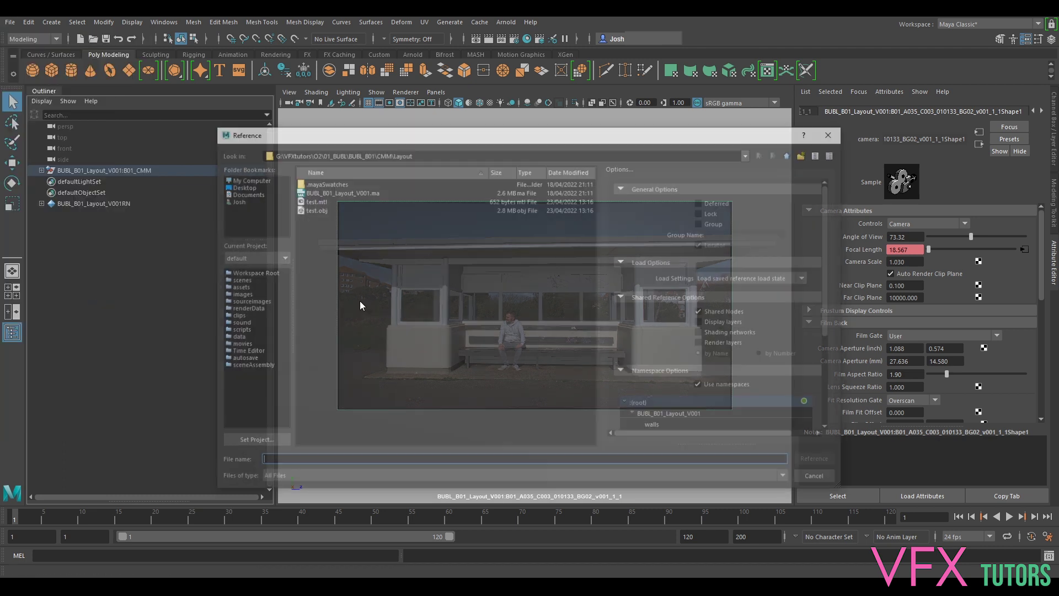
{"action": "left_click", "coordinate": [791, 153]}
{"action": "left_click", "coordinate": [791, 153]}
{"action": "left_click", "coordinate": [791, 153]}
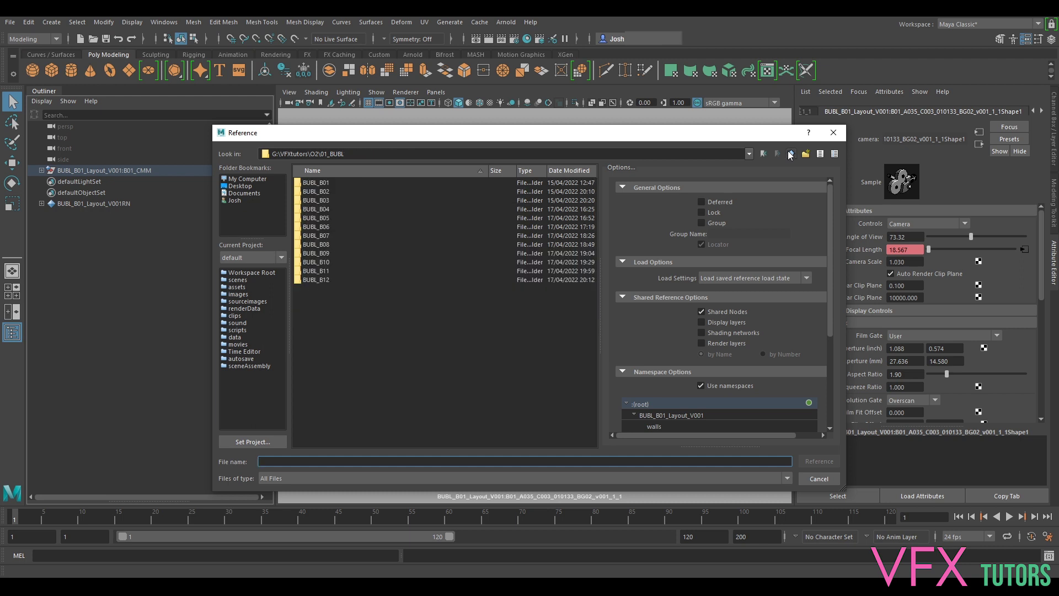
{"action": "left_click", "coordinate": [791, 154]}
{"action": "double_click", "coordinate": [319, 224]}
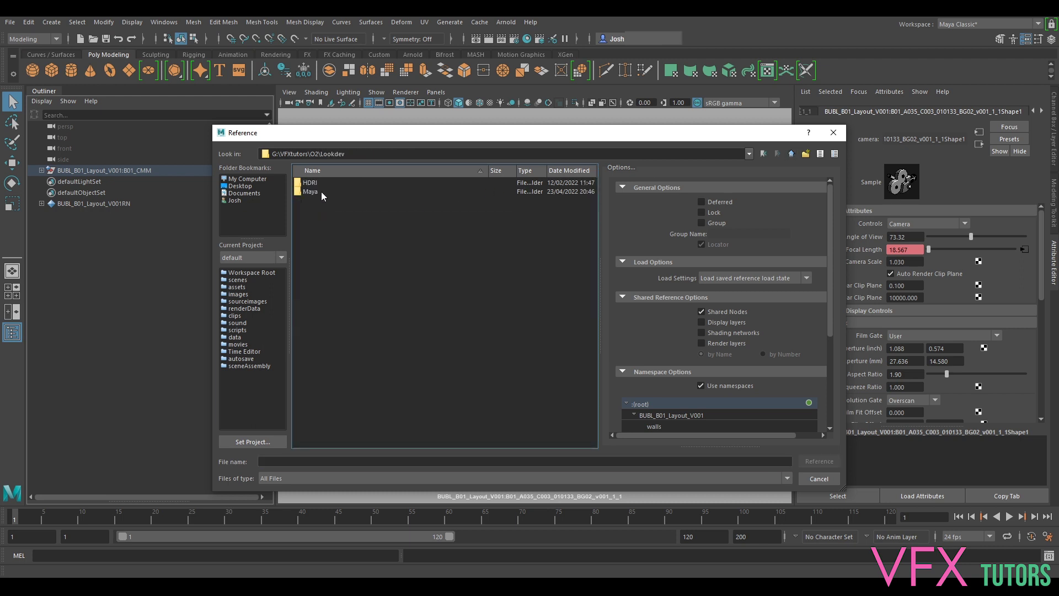
{"action": "double_click", "coordinate": [316, 192]}
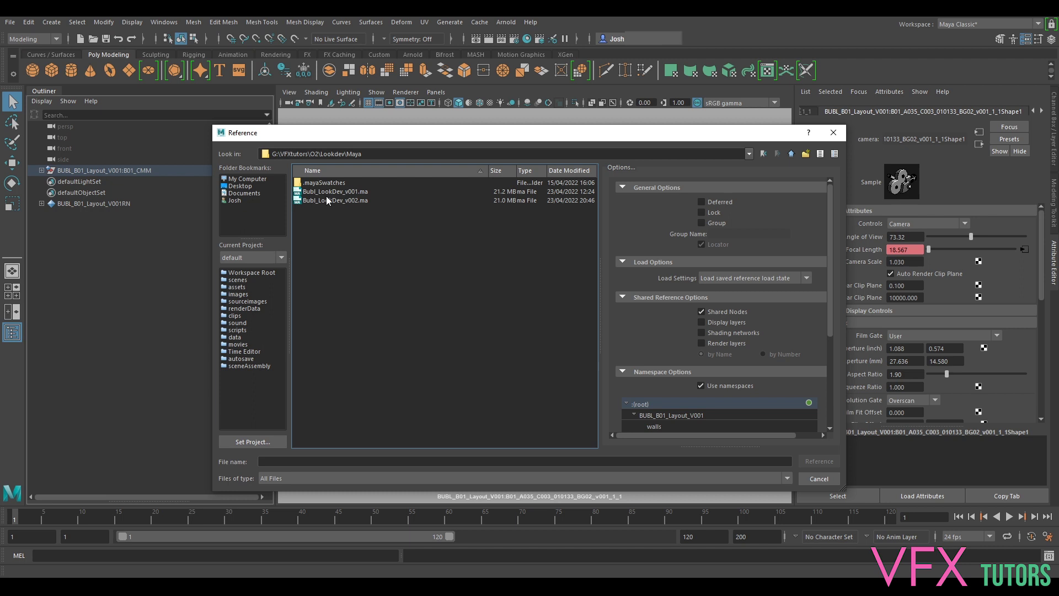
{"action": "left_click", "coordinate": [358, 200]}
{"action": "left_click", "coordinate": [816, 461]}
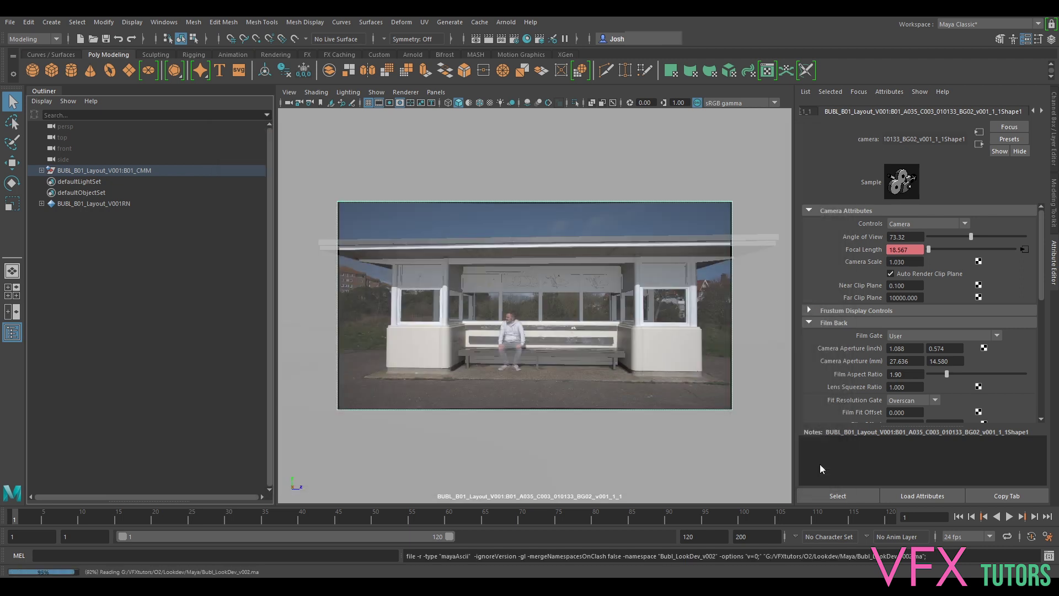
- Switch the viewport to the persp camera and turn off the display of handles
{"action": "left_click", "coordinate": [435, 92]}
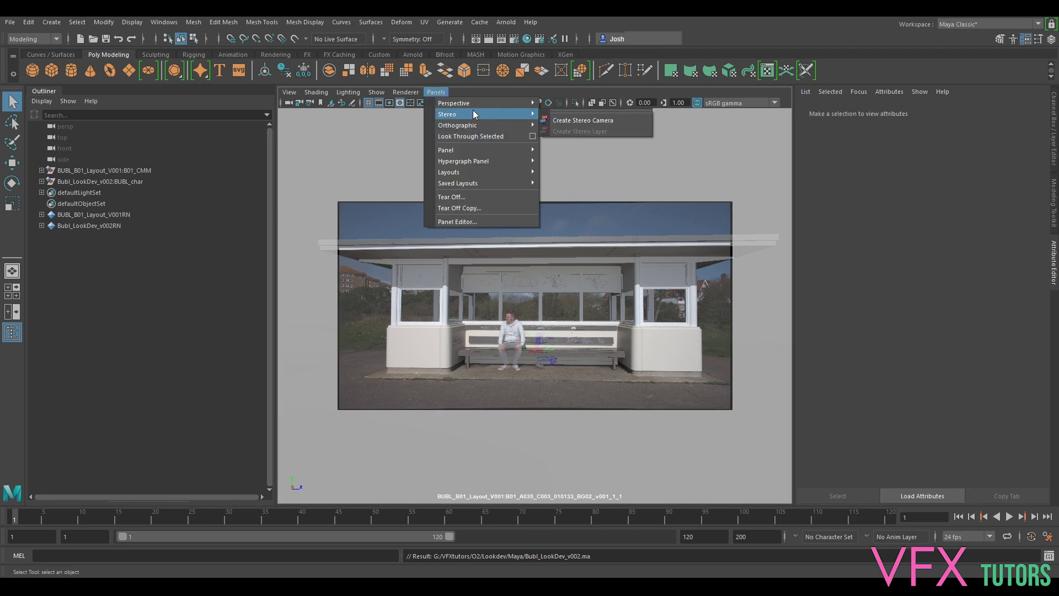
{"action": "left_click", "coordinate": [578, 114]}
{"action": "left_click_drag", "start_coordinate": [505, 183], "coordinate": [637, 255], "text": "alt"}
{"action": "middle_click_drag", "start_coordinate": [638, 254], "coordinate": [551, 240], "text": "alt"}
{"action": "scroll", "coordinate": [552, 240], "scroll_direction": "up", "scroll_amount": 10}
{"action": "left_click_drag", "start_coordinate": [478, 300], "coordinate": [615, 347], "text": "alt"}
{"action": "left_click", "coordinate": [375, 94]}
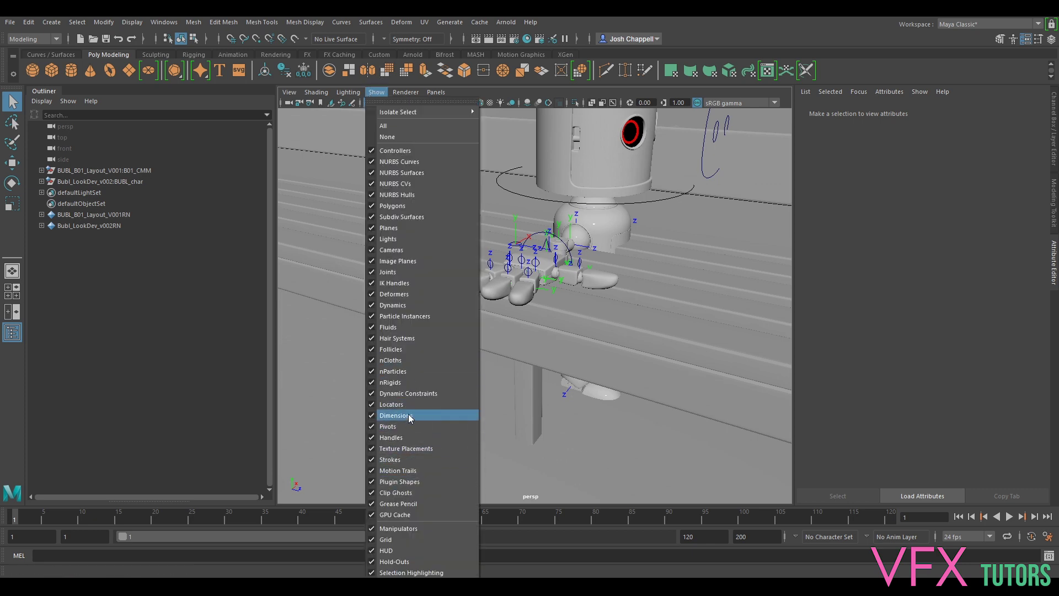
{"action": "left_click", "coordinate": [406, 438]}
- Select the shelter geometry SetGeo and hide its display layer, layer1, leaving the robot character showing
{"action": "scroll", "coordinate": [570, 251], "scroll_direction": "down", "scroll_amount": 5}
{"action": "left_click_drag", "start_coordinate": [595, 298], "coordinate": [637, 280], "text": "alt"}
{"action": "right_click_drag", "start_coordinate": [631, 329], "coordinate": [844, 267], "text": "alt"}
{"action": "left_click", "coordinate": [599, 208]}
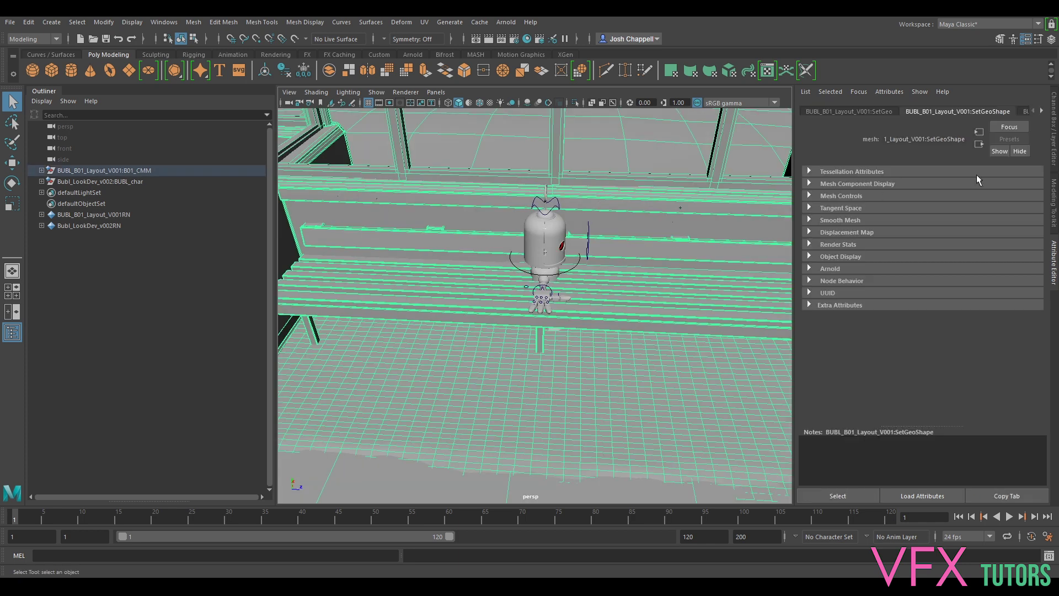
{"action": "left_click", "coordinate": [1053, 146]}
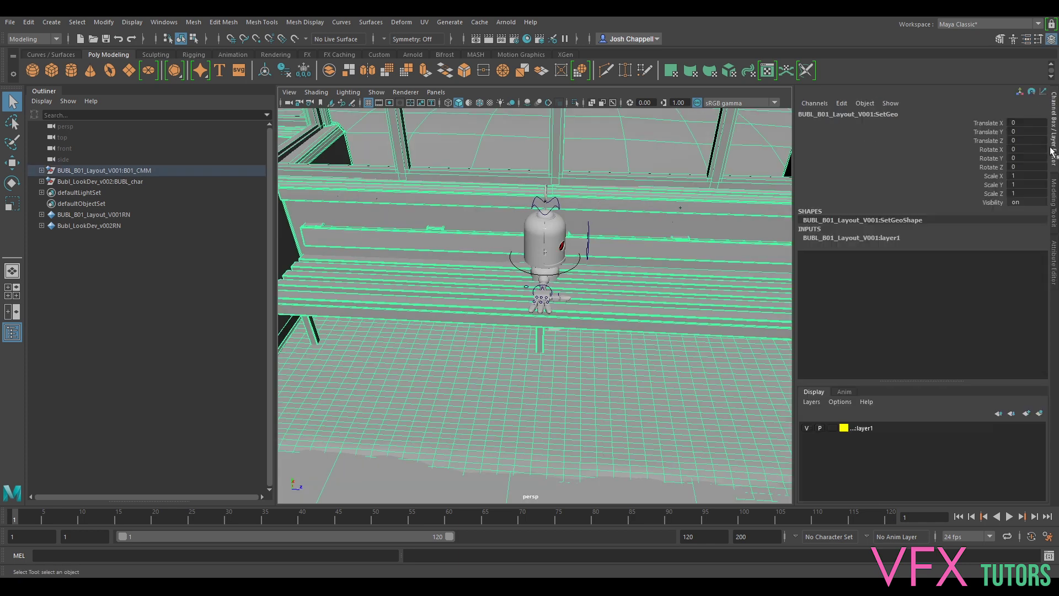
{"action": "left_click", "coordinate": [806, 427]}
{"action": "left_click_drag", "start_coordinate": [759, 346], "coordinate": [691, 203], "text": "alt"}
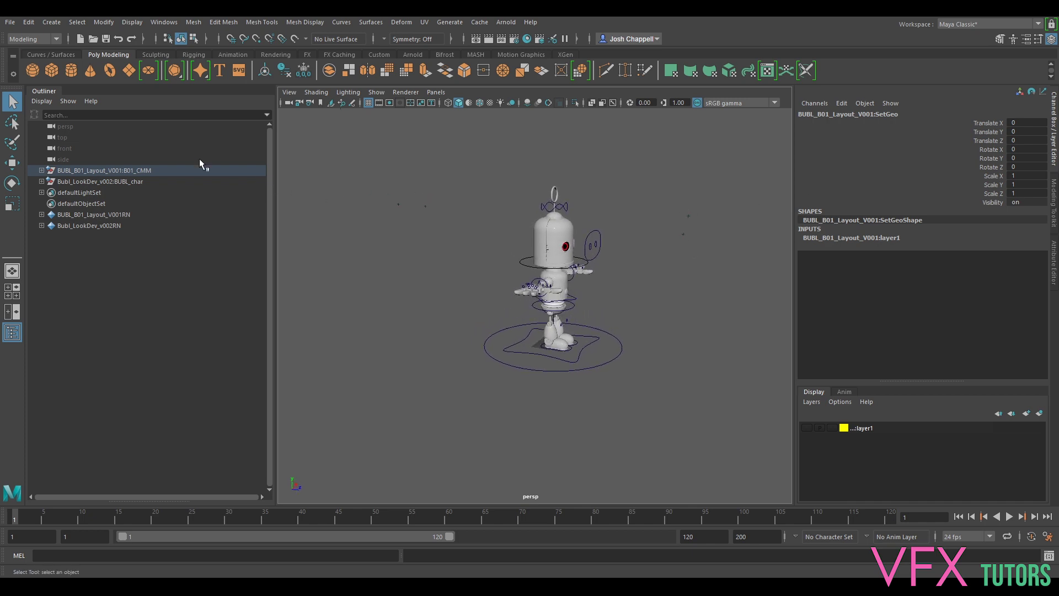
{"action": "left_click_drag", "start_coordinate": [681, 250], "coordinate": [643, 257], "text": "alt"}
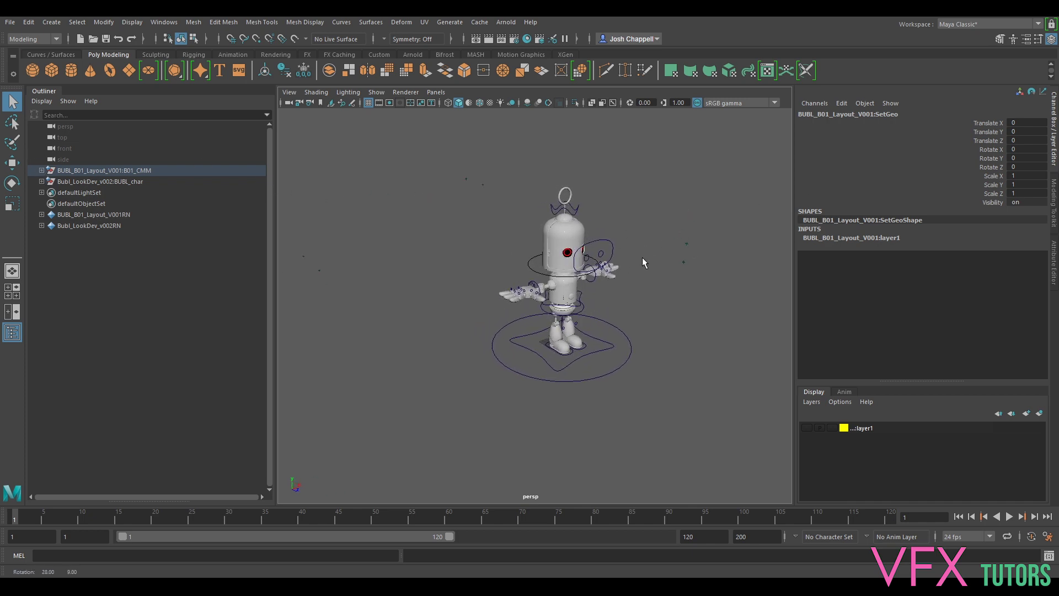
{"action": "double_click", "coordinate": [862, 429]}
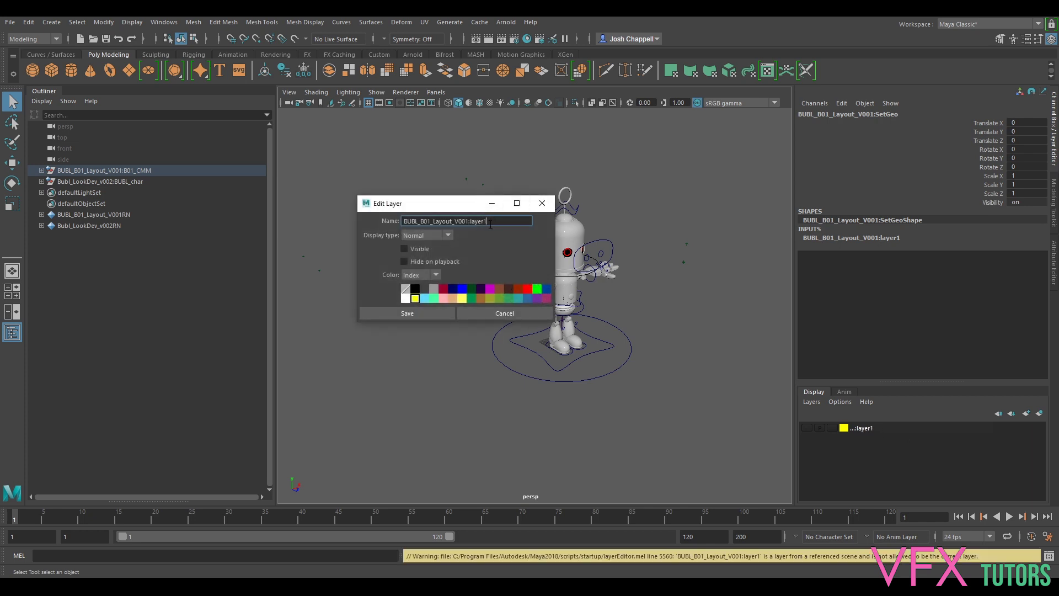
{"action": "left_click", "coordinate": [486, 314]}
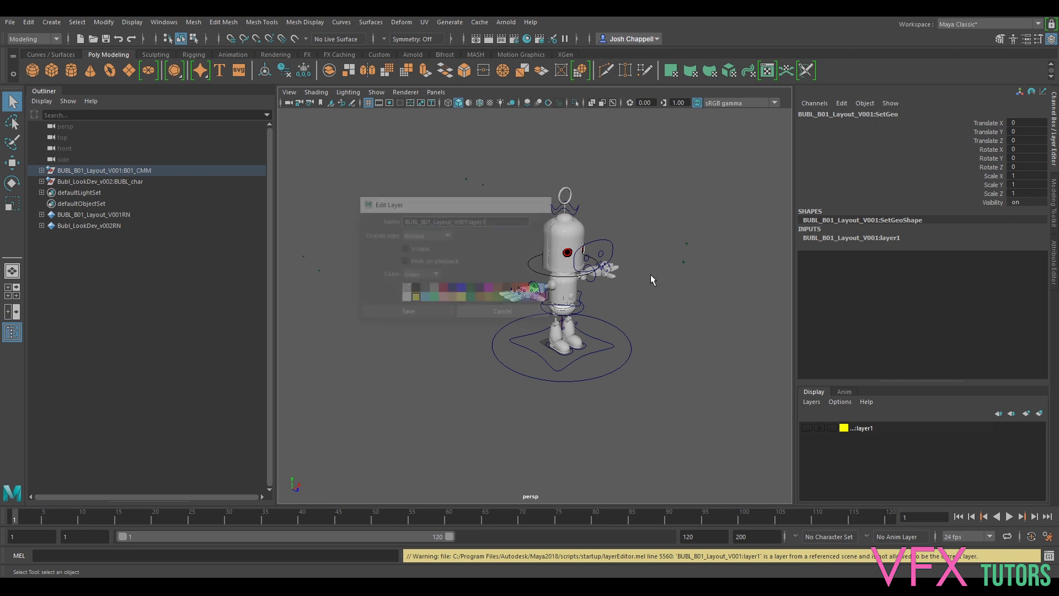
- Show layer1 and place the robot's Main_ctrl in front of the bench, at about X -62.9 and Z 65.3, with Y rotation about -77.5
{"action": "left_click", "coordinate": [593, 370]}
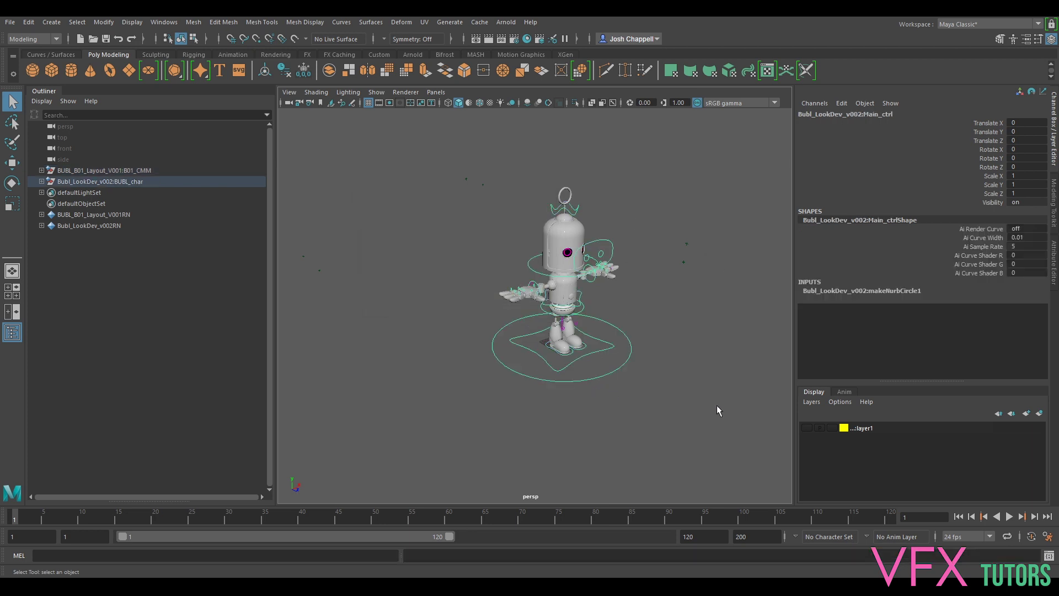
{"action": "left_click", "coordinate": [807, 427]}
{"action": "key", "text": "e"}
{"action": "scroll", "coordinate": [550, 348], "scroll_direction": "down", "scroll_amount": 3}
{"action": "left_click_drag", "start_coordinate": [551, 349], "coordinate": [481, 338]}
{"action": "key", "text": "w"}
{"action": "left_click_drag", "start_coordinate": [563, 319], "coordinate": [569, 355]}
{"action": "left_click_drag", "start_coordinate": [447, 354], "coordinate": [590, 309], "text": "alt"}
- Look through the layout's shot camera, B01_A035_C003_010133_BG02_v001_1_1, in the viewport
{"action": "left_click", "coordinate": [436, 93]}
{"action": "mouse_move", "coordinate": [469, 103]}
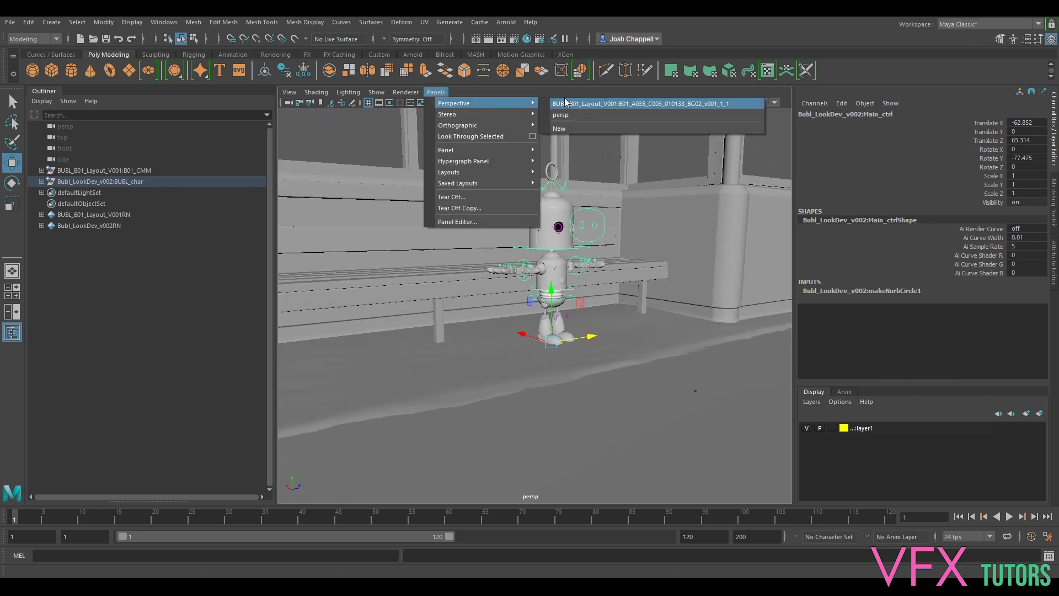
{"action": "left_click", "coordinate": [557, 104]}
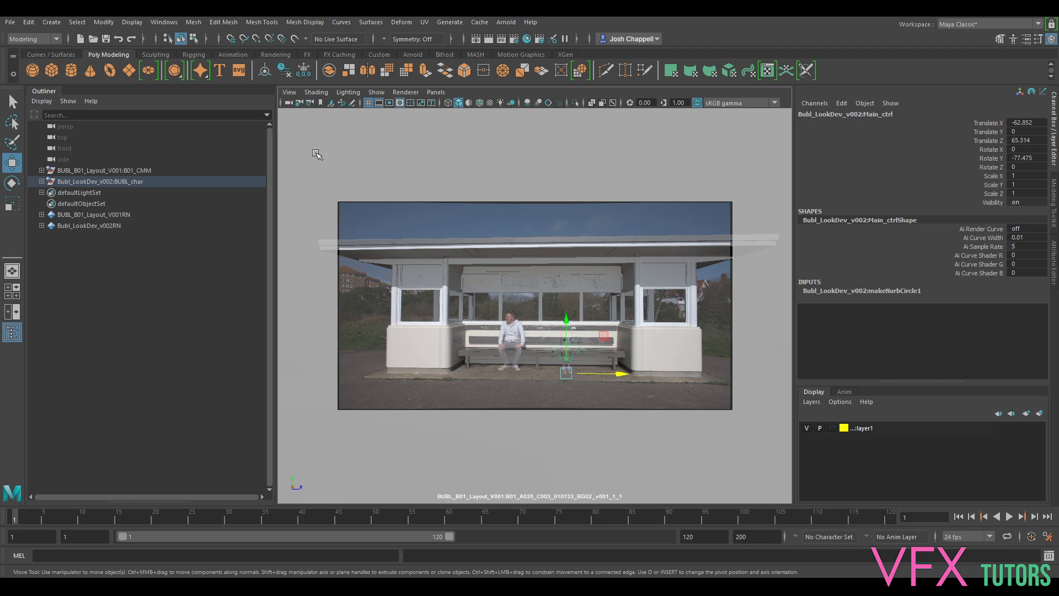
- Set the Alpha Gain of the shot camera's image plane to 1
{"action": "left_click", "coordinate": [288, 103]}
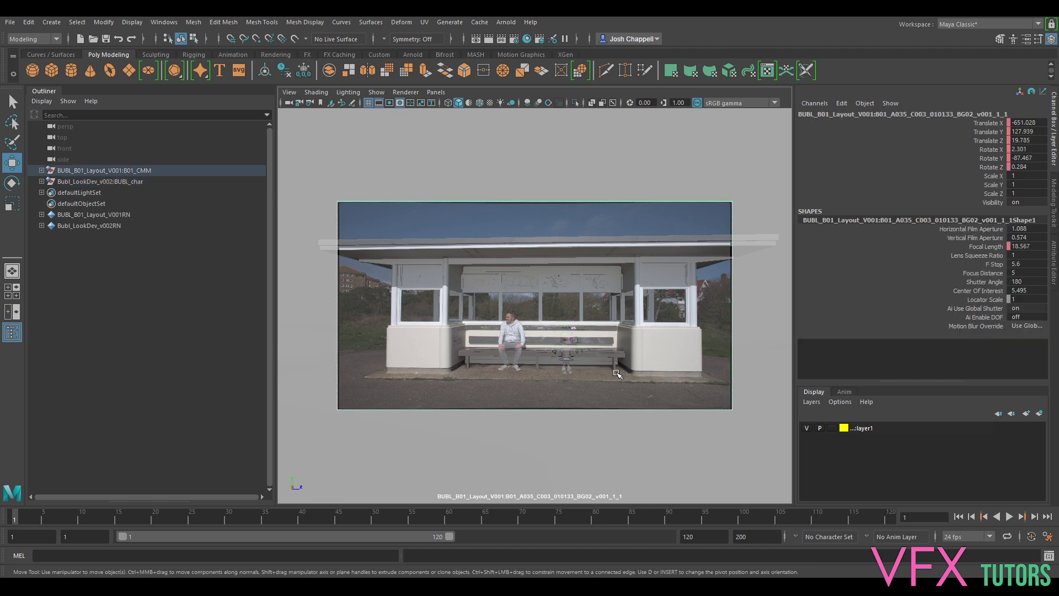
{"action": "left_click", "coordinate": [1053, 265]}
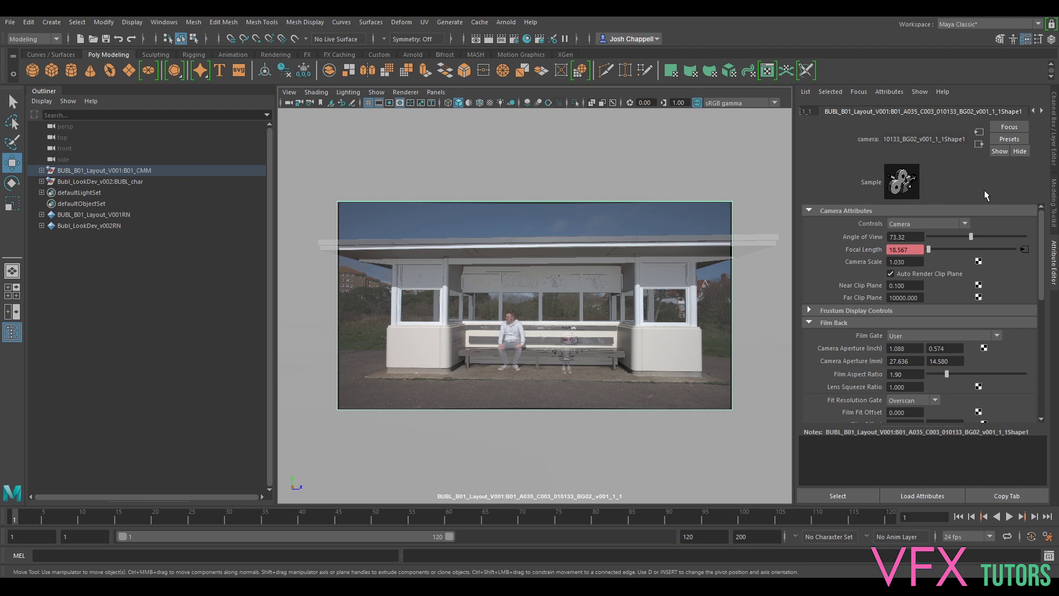
{"action": "left_click", "coordinate": [1041, 111]}
{"action": "left_click", "coordinate": [1014, 112]}
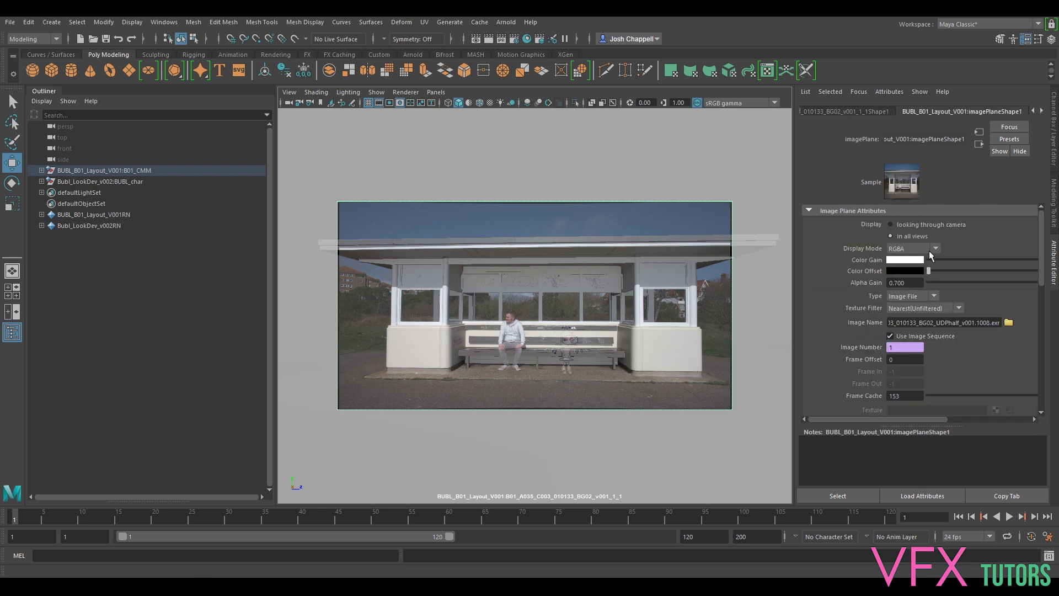
{"action": "double_click", "coordinate": [913, 281]}
{"action": "key", "text": "Return"}
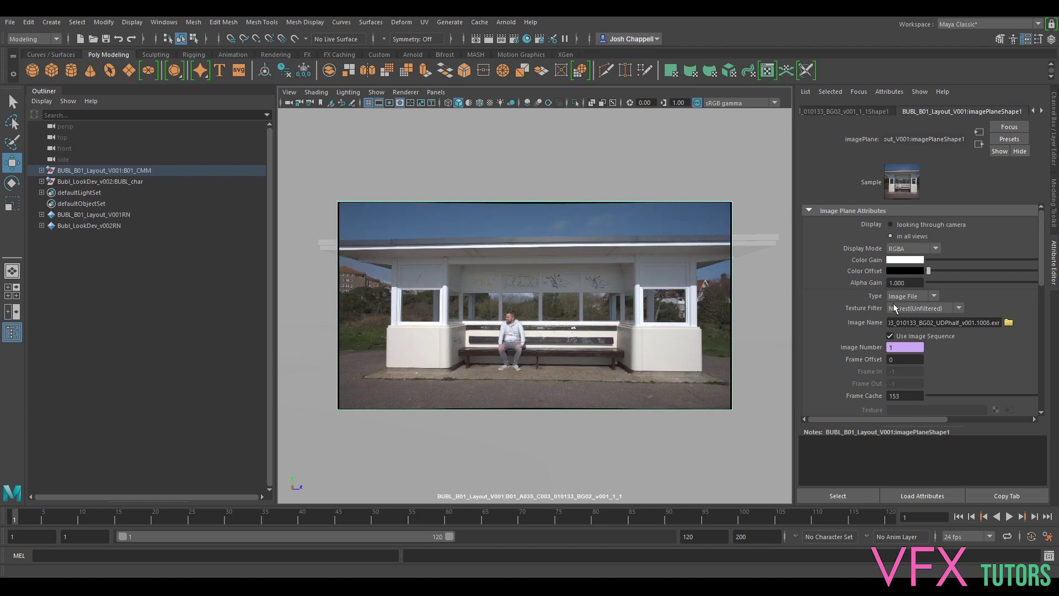
- Set the image plane's placement Depth to 10000 and hide the shelter geometry SetGeo
{"action": "scroll", "coordinate": [926, 378], "scroll_direction": "down", "scroll_amount": 5}
{"action": "double_click", "coordinate": [907, 377]}
{"action": "type", "text": "10000"}
{"action": "key", "text": "Return"}
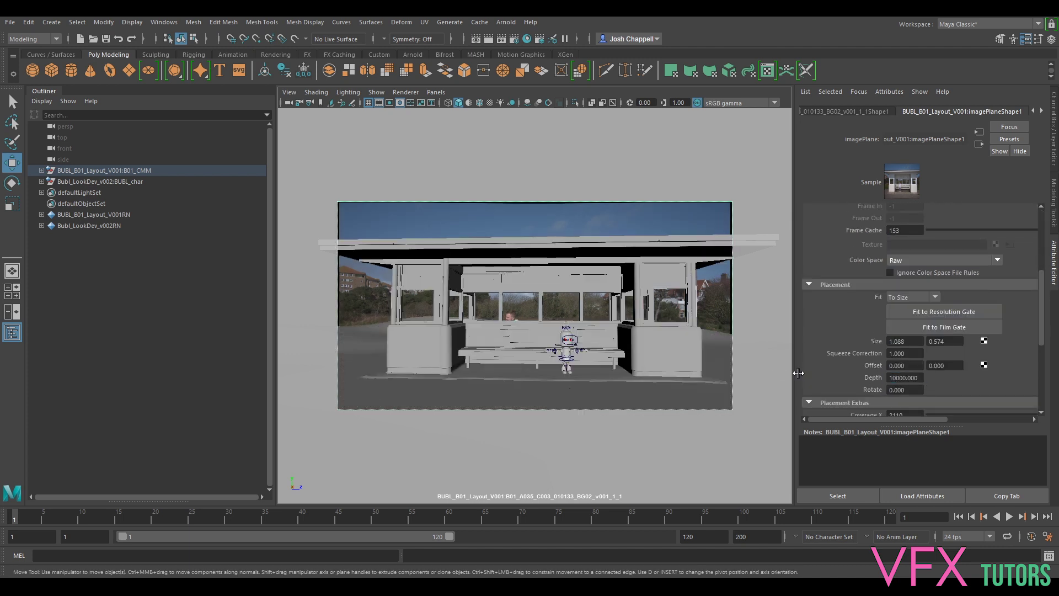
{"action": "left_click", "coordinate": [679, 358]}
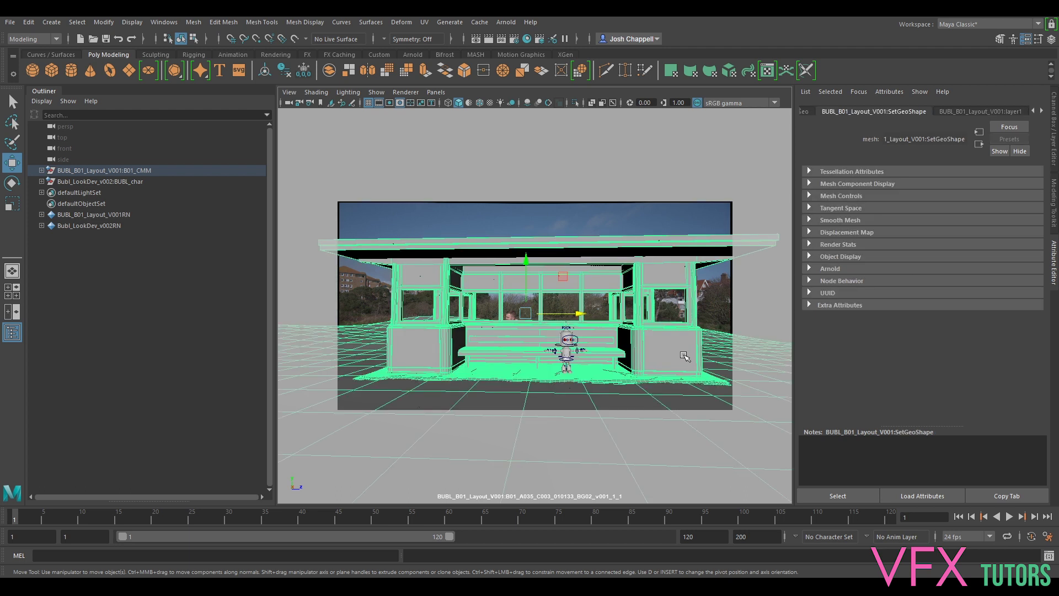
{"action": "key", "text": "h"}
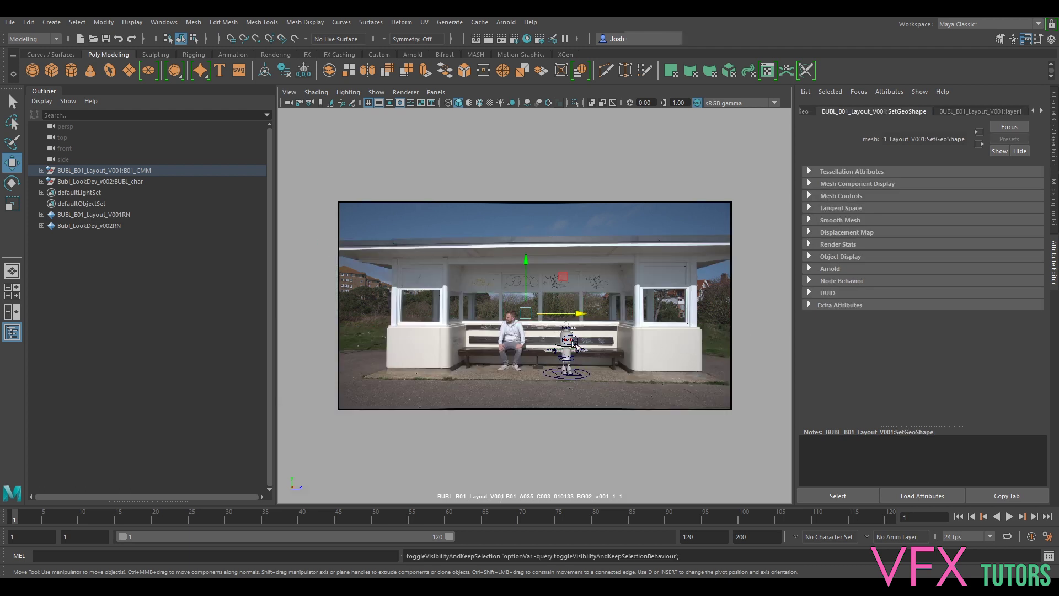
- Select the robot's BUBL_char group and expand it in the outliner
{"action": "key", "text": "backslash"}
{"action": "right_click_drag", "start_coordinate": [676, 134], "coordinate": [822, 426]}
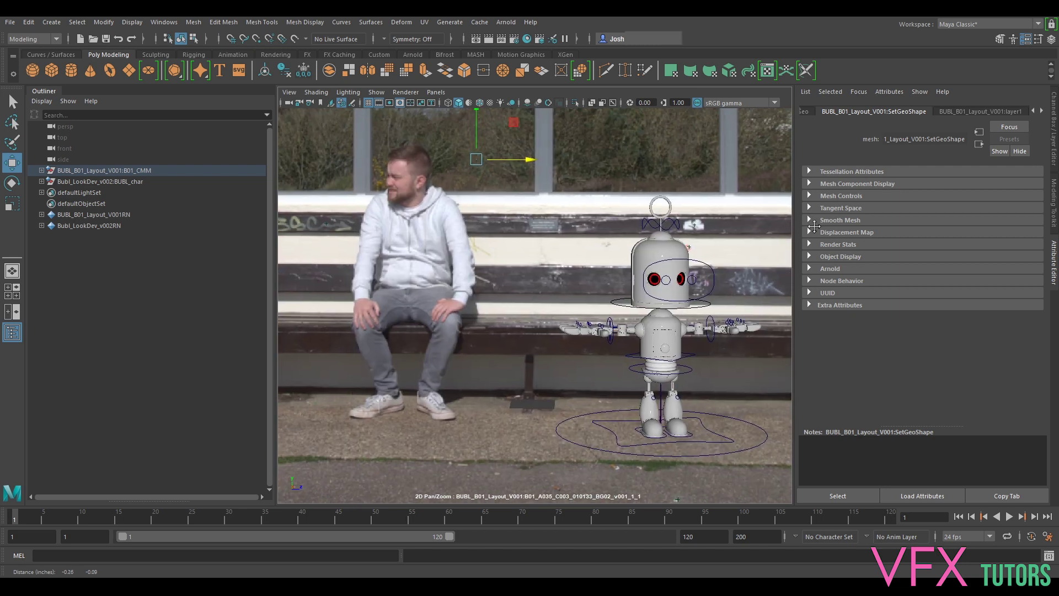
{"action": "middle_click_drag", "start_coordinate": [651, 325], "coordinate": [540, 315]}
{"action": "right_click_drag", "start_coordinate": [600, 329], "coordinate": [636, 350]}
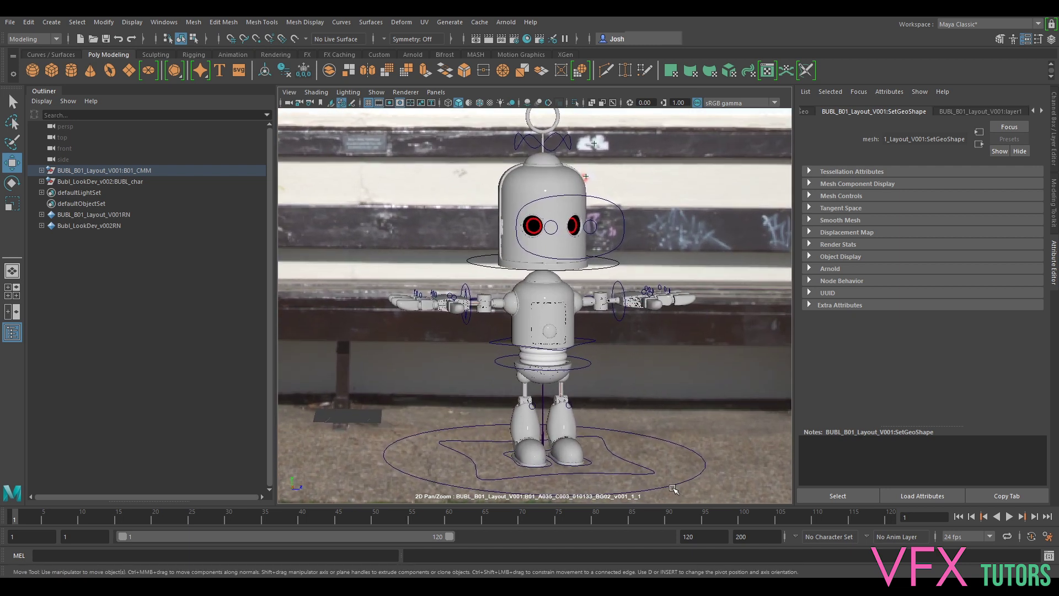
{"action": "left_click", "coordinate": [97, 181]}
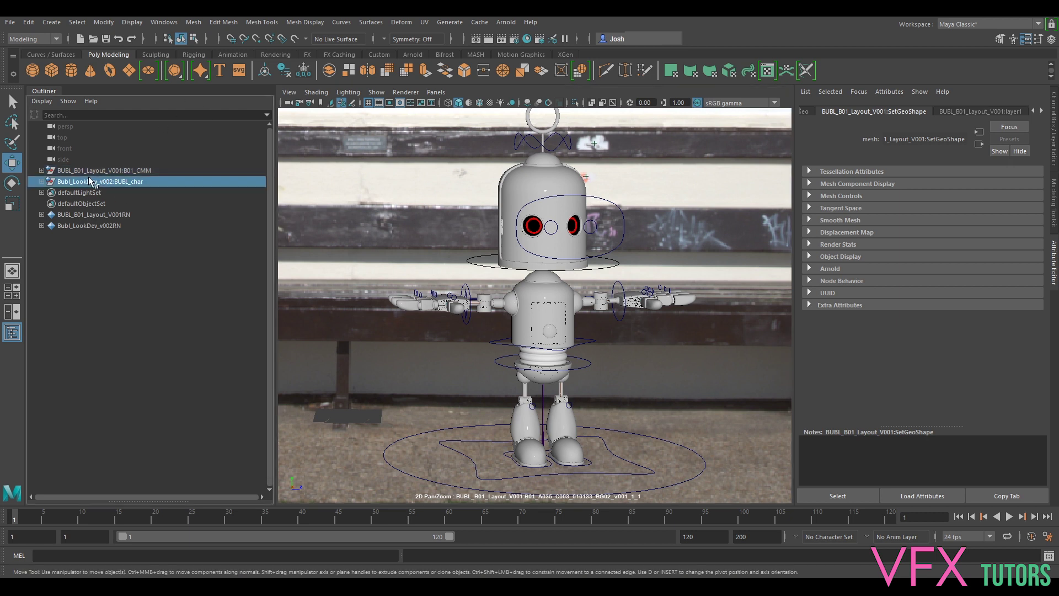
{"action": "left_click", "coordinate": [42, 182]}
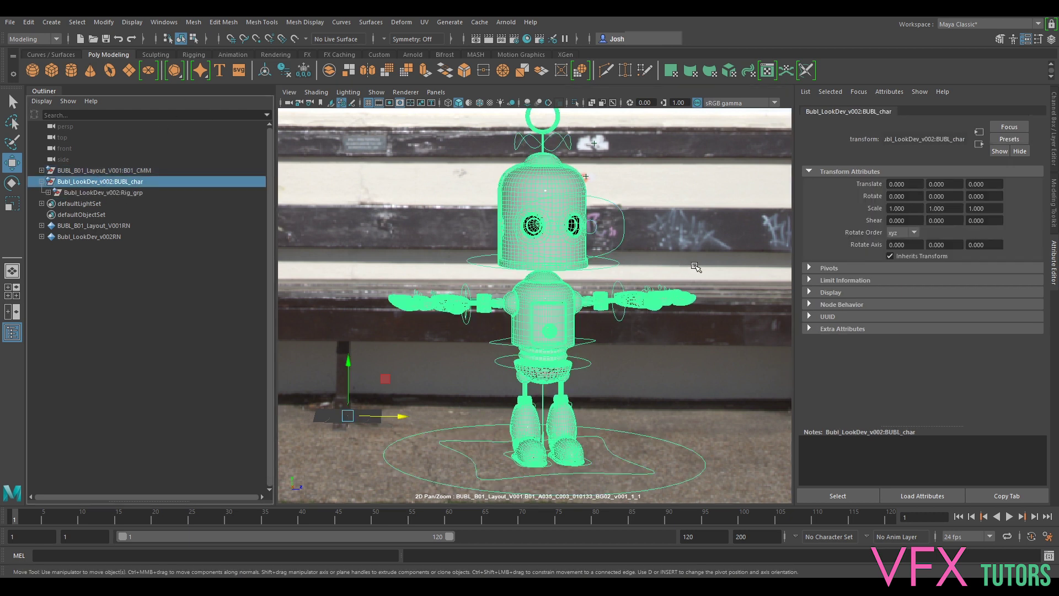
- Try moving and rotating the robot's Hip_ctrl, undoing each change
{"action": "left_click", "coordinate": [583, 368]}
{"action": "left_click_drag", "start_coordinate": [531, 366], "coordinate": [533, 379]}
{"action": "key", "text": "ctrl+z"}
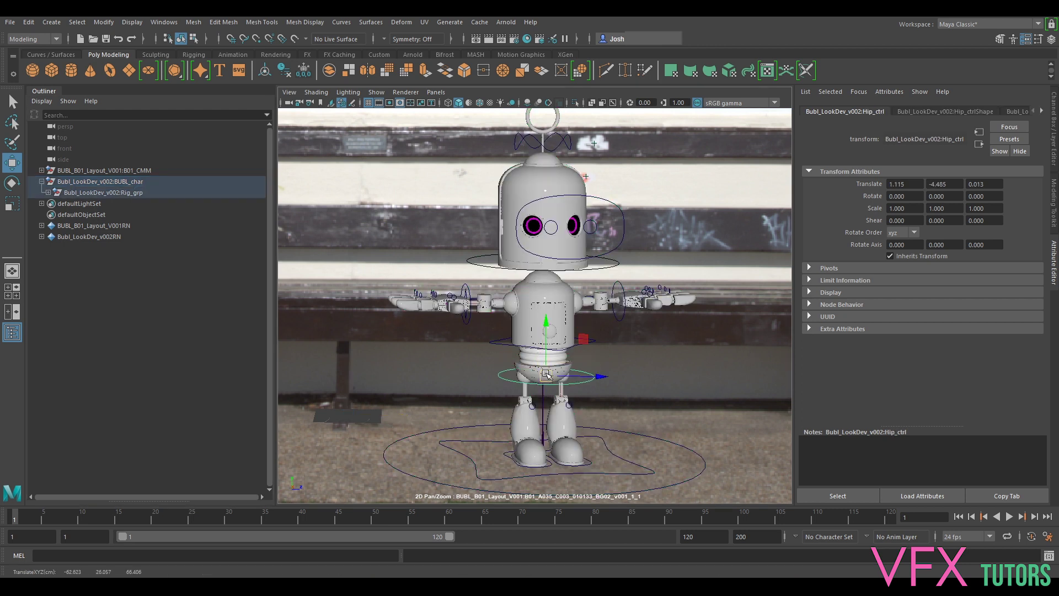
{"action": "key", "text": "e"}
{"action": "left_click_drag", "start_coordinate": [576, 349], "coordinate": [539, 346]}
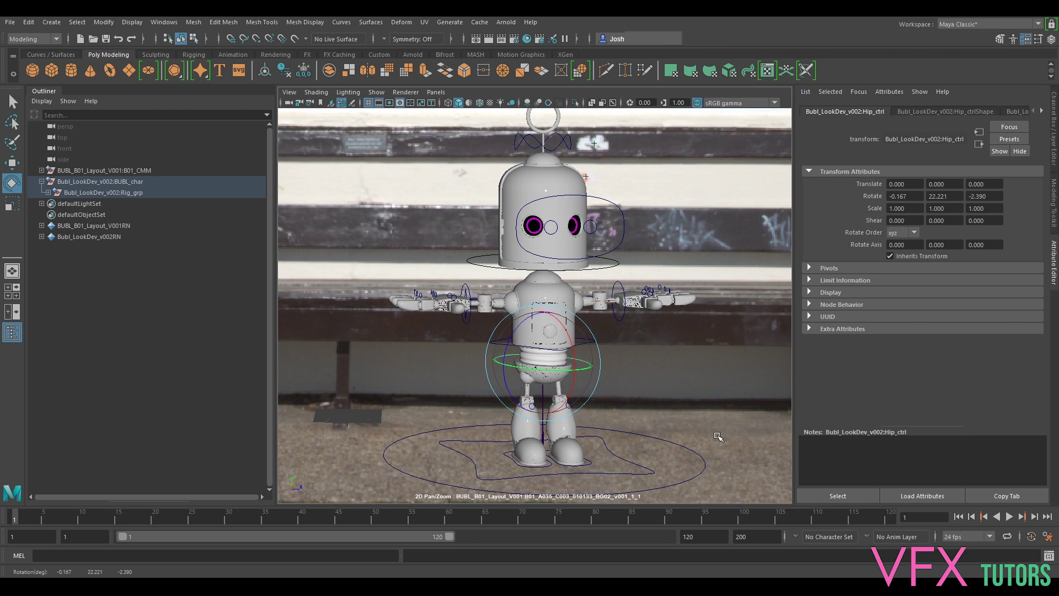
{"action": "key", "text": "ctrl+z"}
{"action": "left_click", "coordinate": [617, 340]}
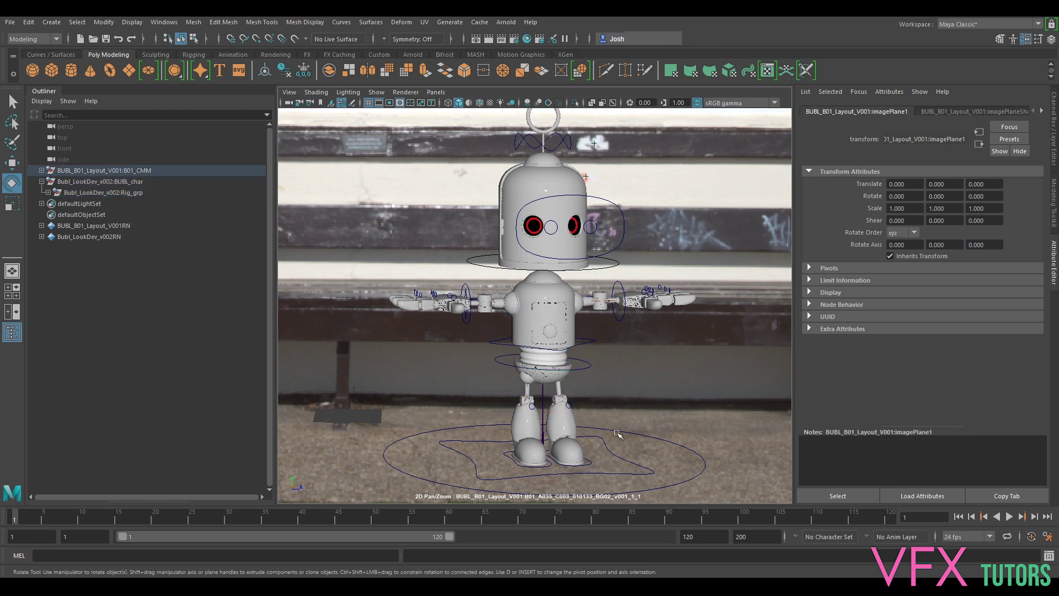
- Lower the robot's body slightly with its star-shaped floor control and rotate Head_ctrl to about 1.5, 34.6, -4.7
{"action": "left_click", "coordinate": [622, 459]}
{"action": "key", "text": "w"}
{"action": "mouse_move", "coordinate": [543, 422]}
{"action": "left_mouse_down"}
{"action": "mouse_move", "coordinate": [543, 433]}
{"action": "mouse_move", "coordinate": [549, 425]}
{"action": "left_mouse_up"}
{"action": "left_click", "coordinate": [596, 275]}
{"action": "key", "text": "e"}
{"action": "left_click_drag", "start_coordinate": [525, 257], "coordinate": [541, 304]}
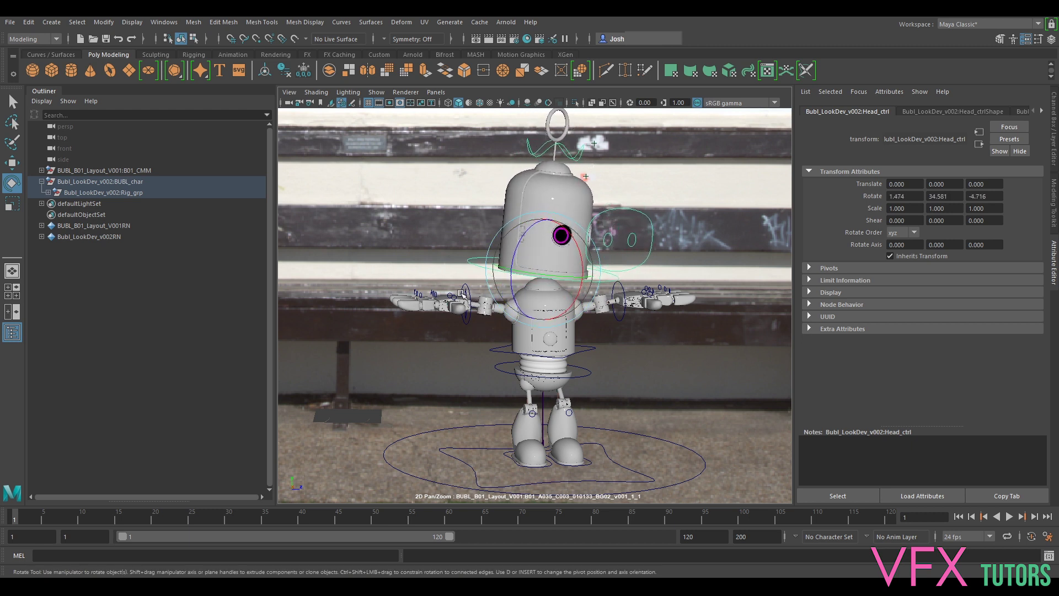
- Pose Right_hand_T_ctrl beside the robot's waist, translated to about 4.8, -7.3, 0.6 and rotated to about 66.3, 57.6, 124.2
{"action": "left_click", "coordinate": [466, 298]}
{"action": "key", "text": "w"}
{"action": "left_click", "coordinate": [466, 297]}
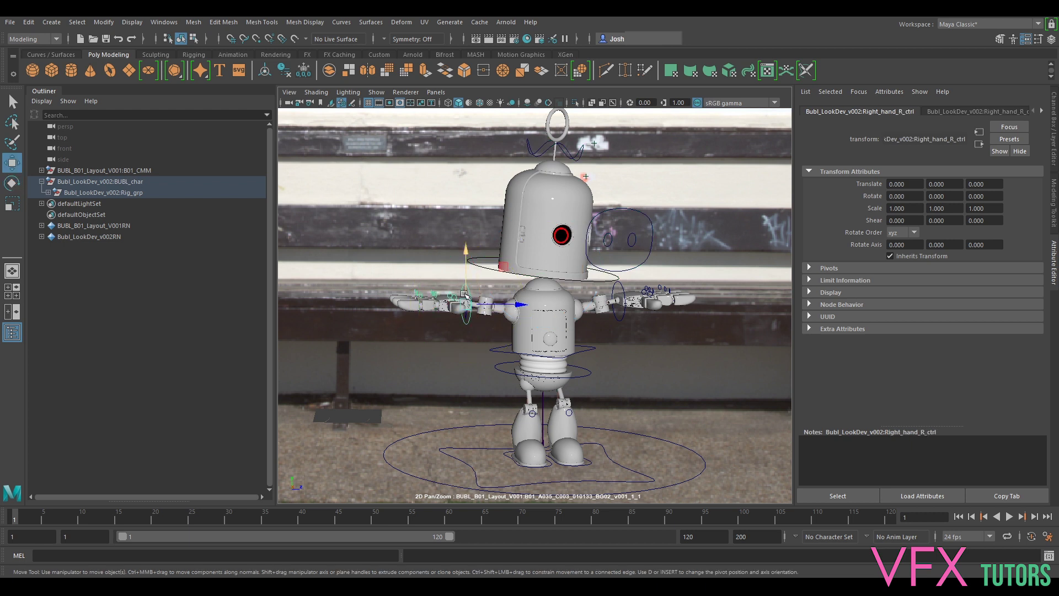
{"action": "left_click", "coordinate": [472, 292]}
{"action": "left_click", "coordinate": [473, 297]}
{"action": "left_click_drag", "start_coordinate": [463, 304], "coordinate": [478, 326]}
{"action": "key", "text": "e"}
{"action": "left_click_drag", "start_coordinate": [475, 363], "coordinate": [642, 313]}
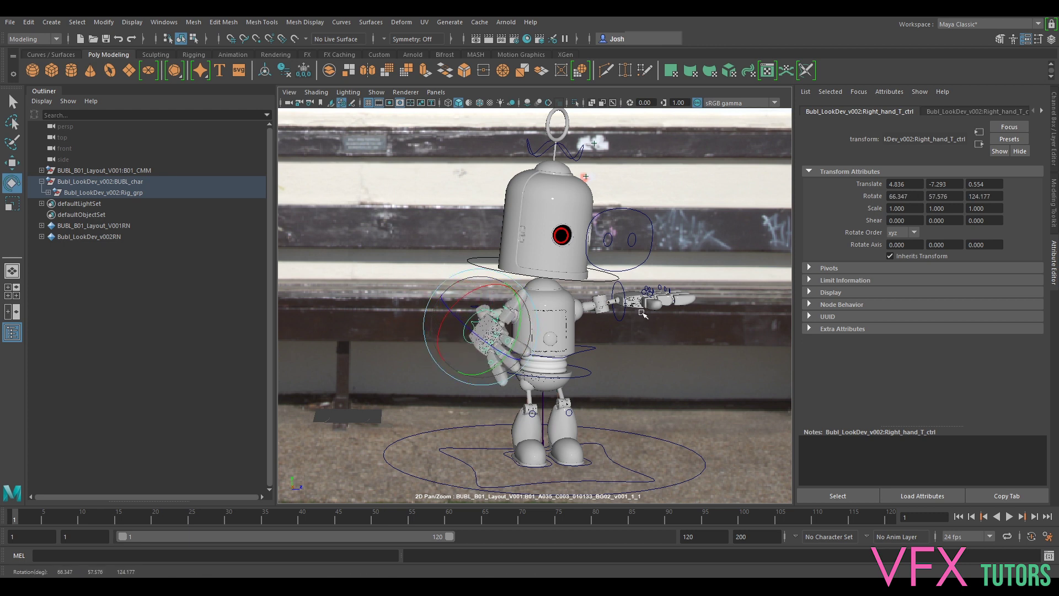
- Pose Left_hand_ctrl lower beside the body, translated to about 4.7, -9.3, -1.2 and rotated to about -40.1, 15.6, 42.4
{"action": "left_click", "coordinate": [622, 297]}
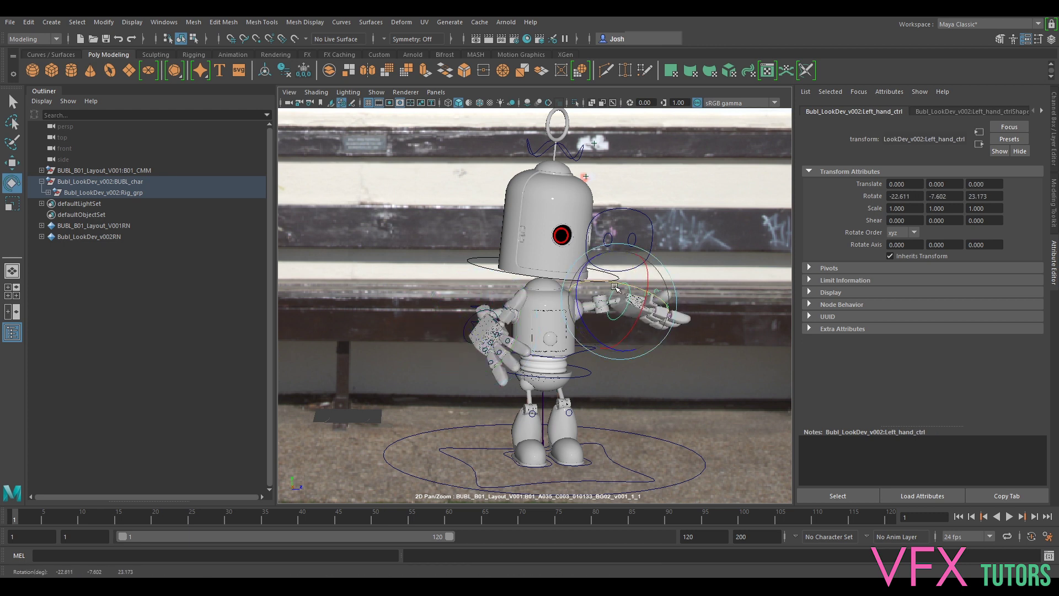
{"action": "key", "text": "w"}
{"action": "left_click_drag", "start_coordinate": [622, 303], "coordinate": [648, 309]}
{"action": "key", "text": "e"}
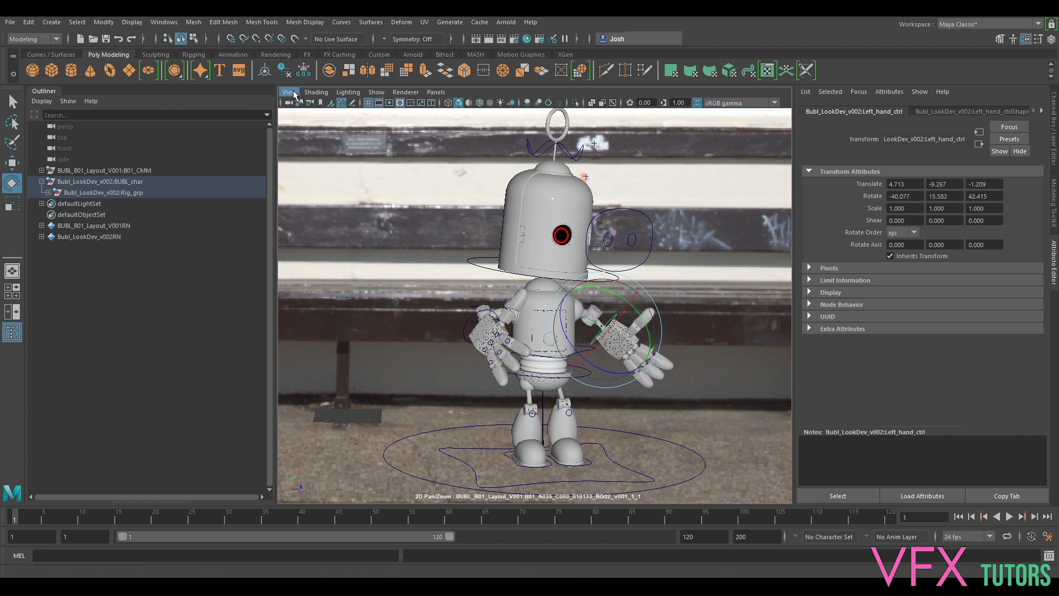
- Set the shot camera's Near Clip Plane to 1
{"action": "left_click", "coordinate": [288, 103]}
{"action": "left_click_drag", "start_coordinate": [906, 286], "coordinate": [738, 294]}
{"action": "type", "text": "1"}
{"action": "key", "text": "Return"}
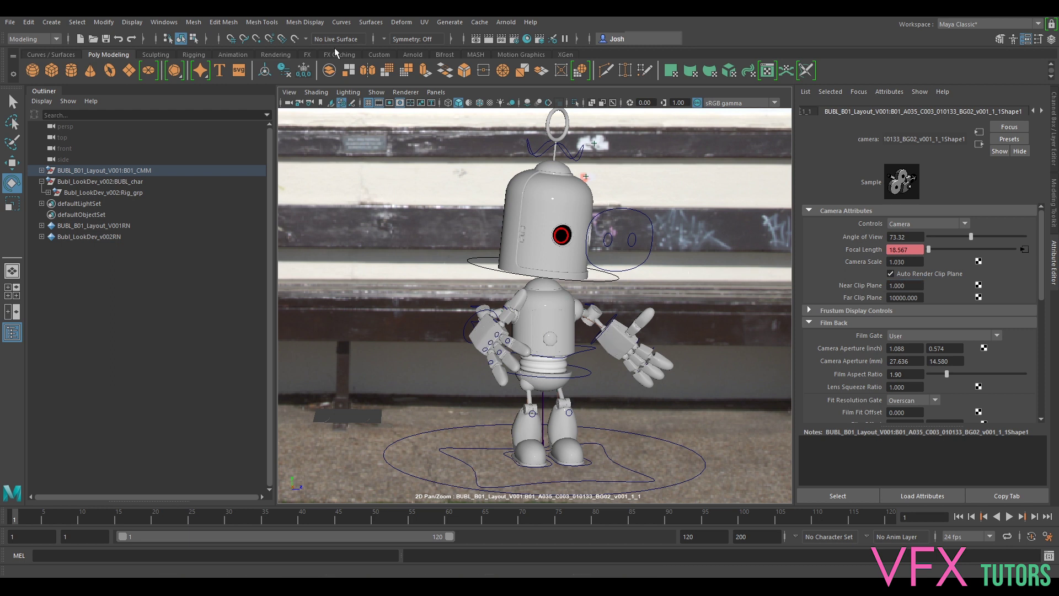
- Turn on multisample anti-aliasing for the shot camera viewport
{"action": "left_click", "coordinate": [439, 93]}
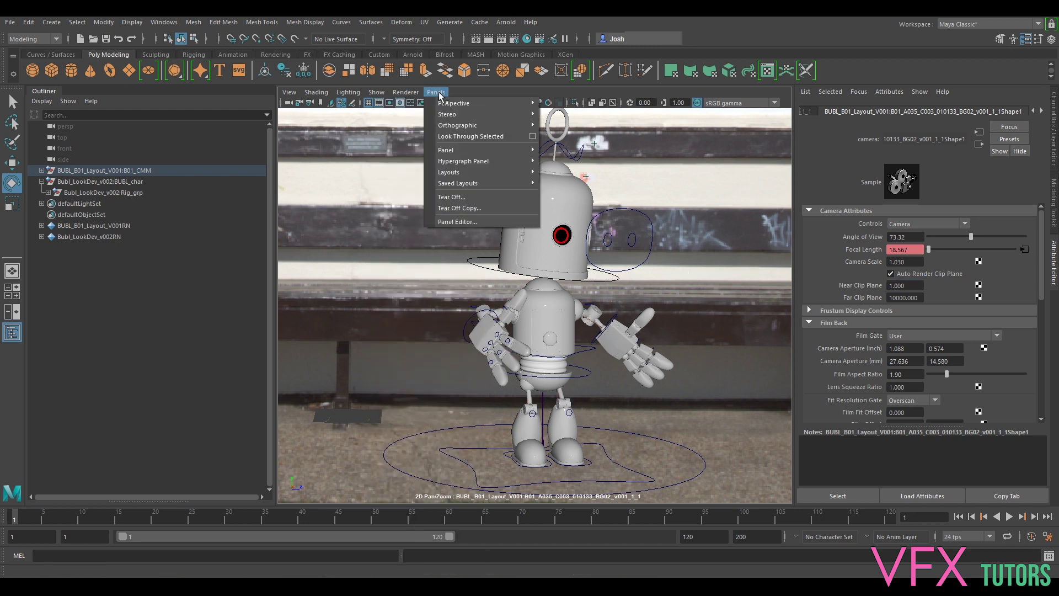
{"action": "left_click", "coordinate": [468, 114]}
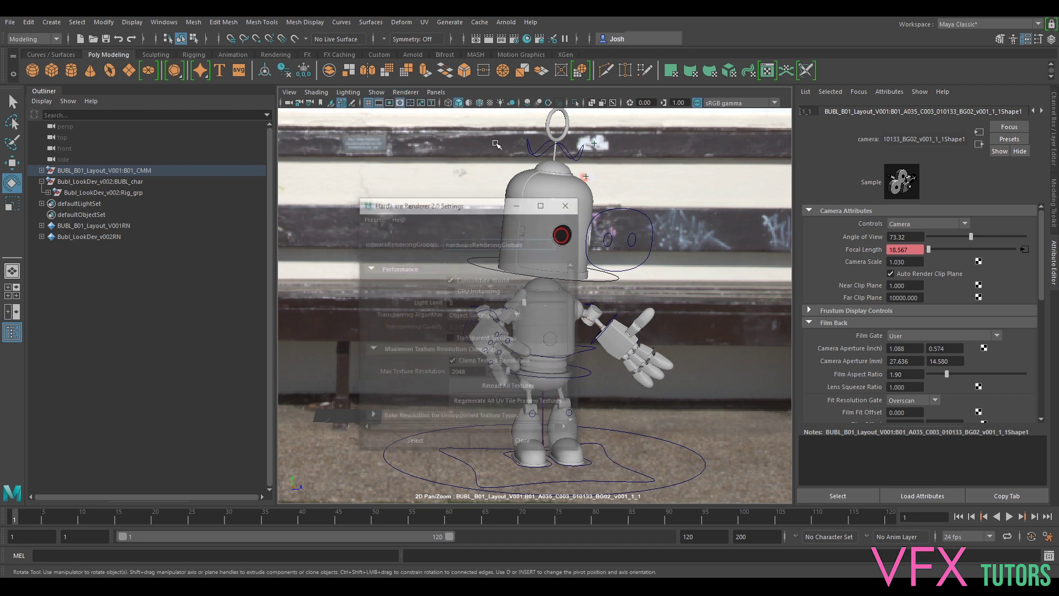
{"action": "left_click", "coordinate": [569, 203]}
{"action": "left_click", "coordinate": [549, 104]}
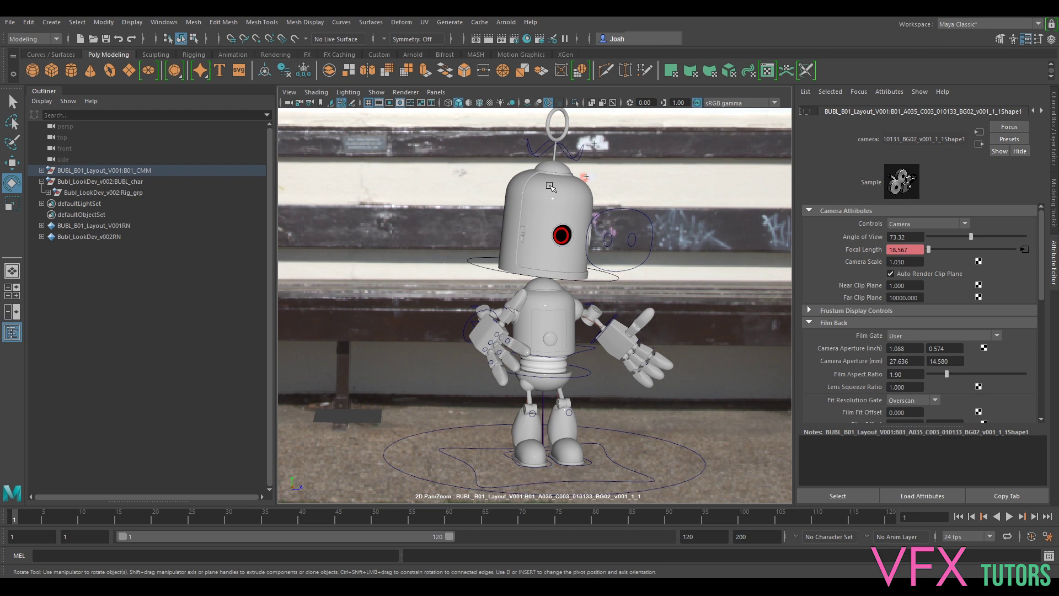
- Examine the posed robot and its antenna up close against the background plate in the shot camera view
{"action": "scroll", "coordinate": [649, 245], "scroll_direction": "down", "scroll_amount": 3}
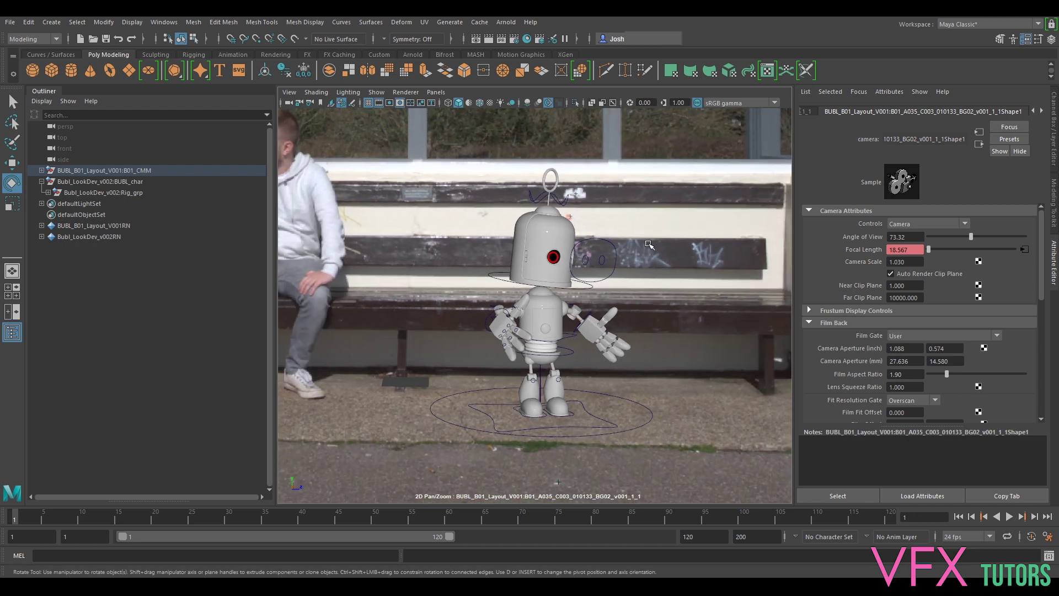
{"action": "middle_click_drag", "start_coordinate": [649, 245], "coordinate": [625, 274], "text": "alt"}
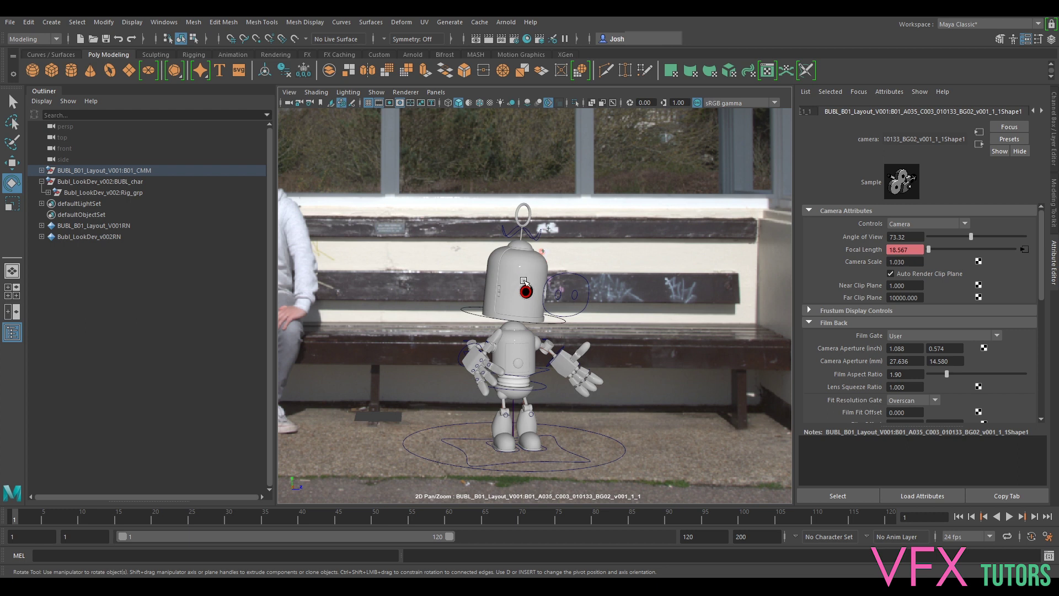
{"action": "left_click", "coordinate": [514, 217]}
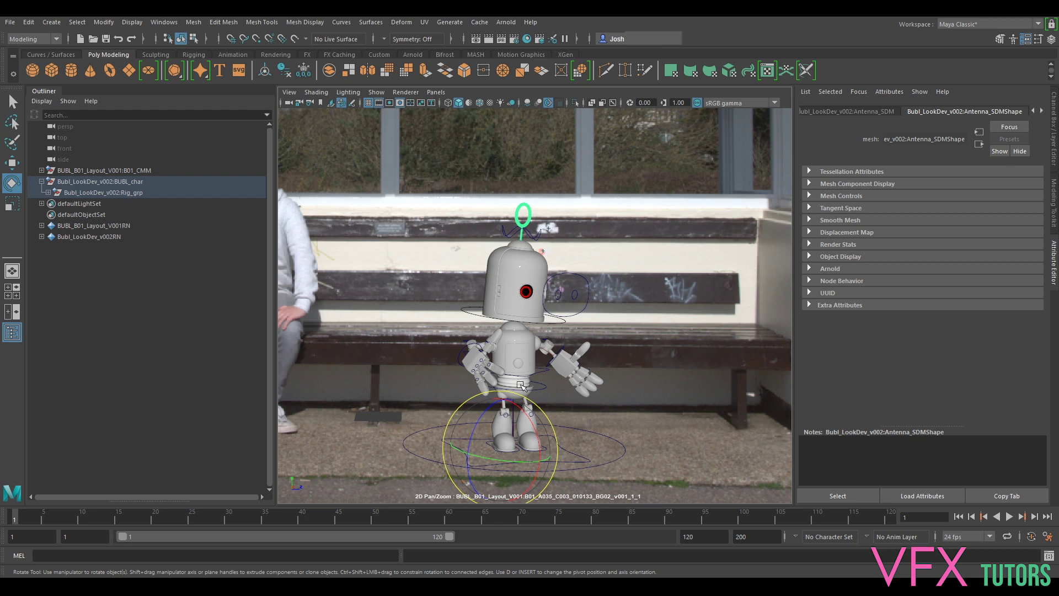
{"action": "key", "text": "w"}
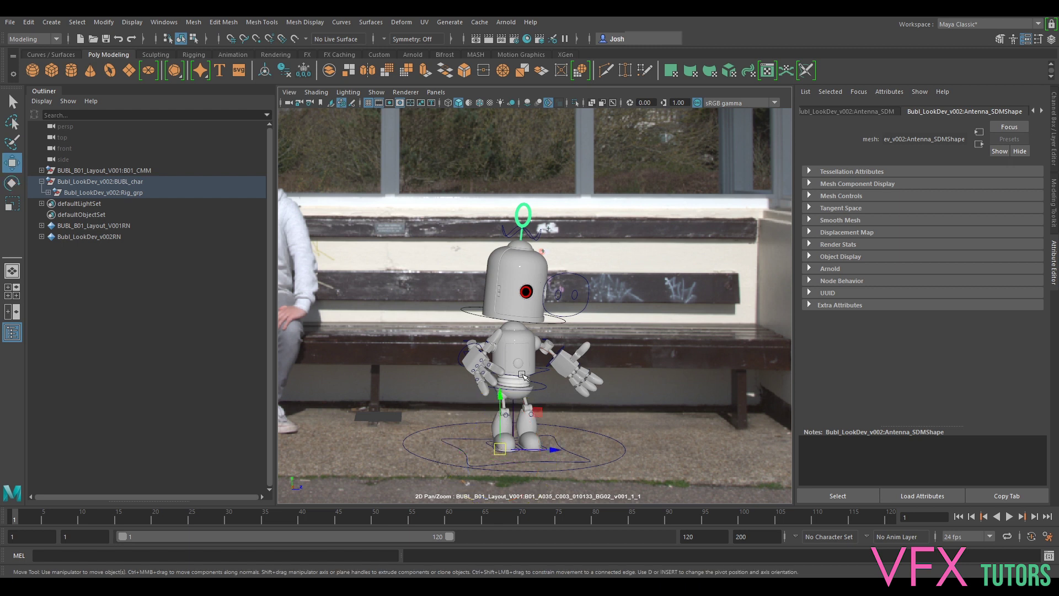
{"action": "key", "text": "r"}
{"action": "key", "text": "backslash"}
{"action": "right_click_drag", "start_coordinate": [535, 198], "coordinate": [664, 213]}
{"action": "middle_click_drag", "start_coordinate": [562, 177], "coordinate": [595, 292]}
{"action": "right_click_drag", "start_coordinate": [689, 309], "coordinate": [597, 243]}
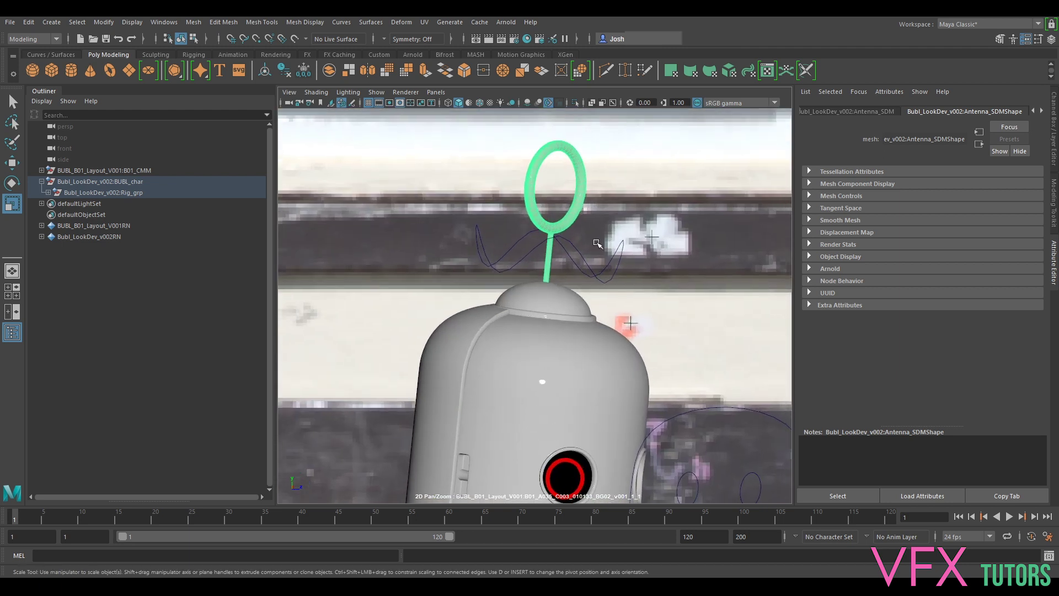
{"action": "right_click_drag", "start_coordinate": [633, 277], "coordinate": [287, 198]}
{"action": "middle_click_drag", "start_coordinate": [647, 326], "coordinate": [633, 160]}
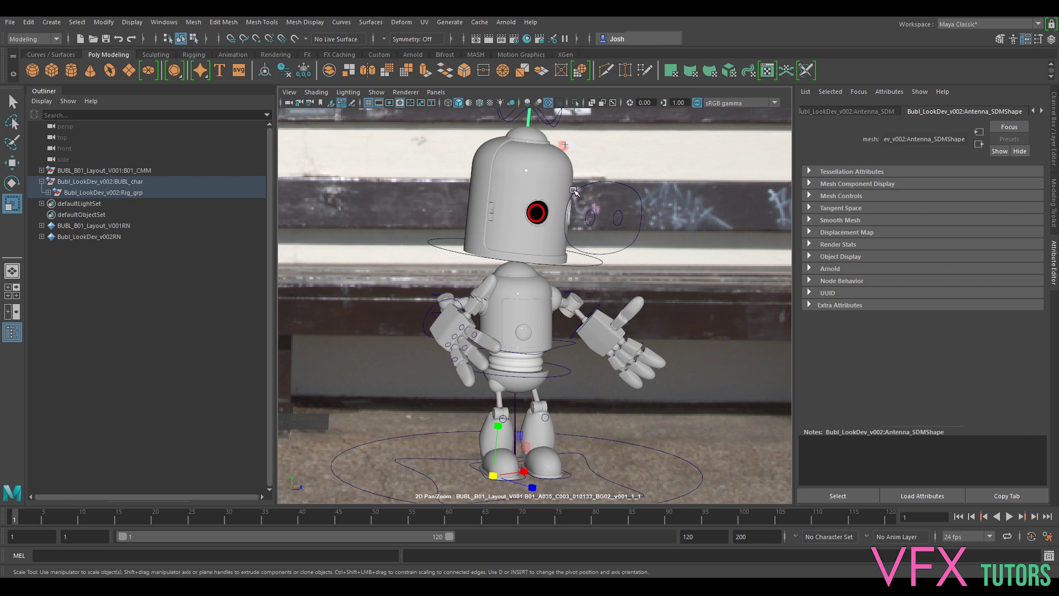
- Switch to the Maya session with Bubl_LookDev_v002.ma open and select the robot's antenna mesh
{"action": "middle_click_drag", "start_coordinate": [573, 188], "coordinate": [568, 291]}
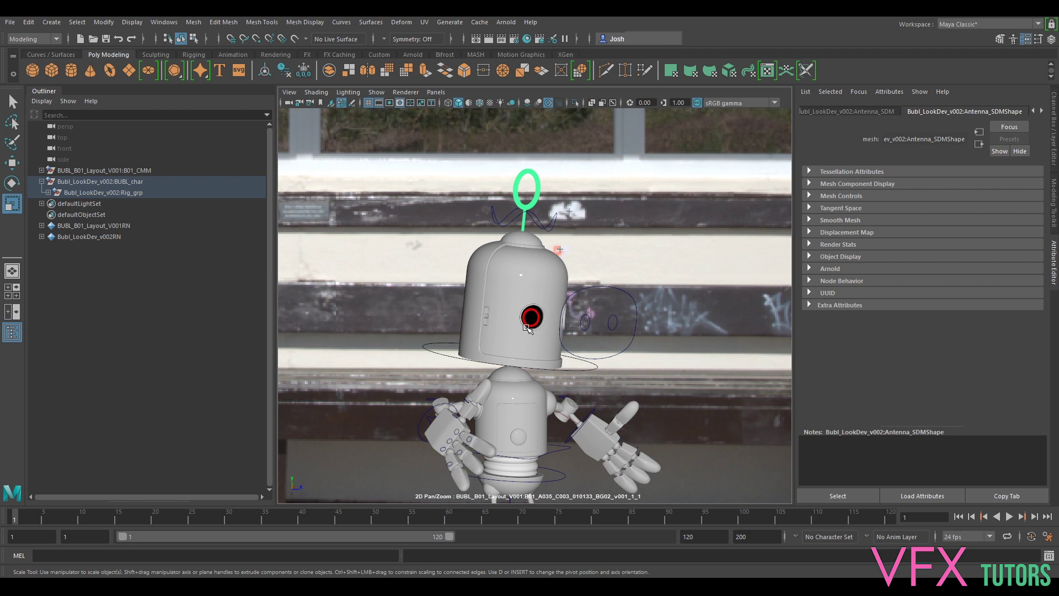
{"action": "left_click", "coordinate": [389, 569]}
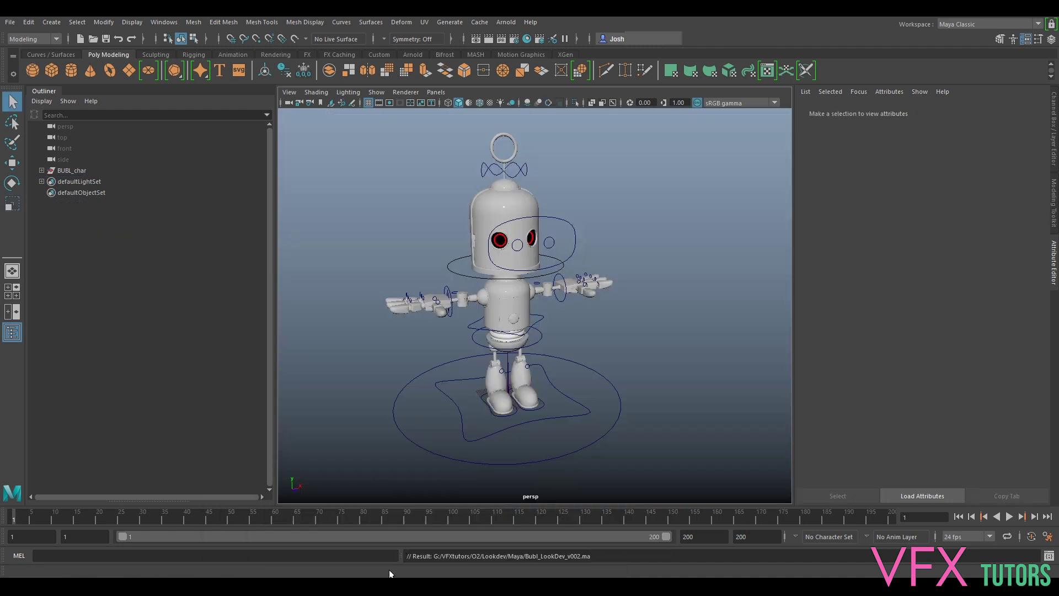
{"action": "middle_click_drag", "start_coordinate": [632, 217], "coordinate": [606, 338], "text": "alt"}
{"action": "left_click_drag", "start_coordinate": [610, 336], "coordinate": [588, 306], "text": "alt"}
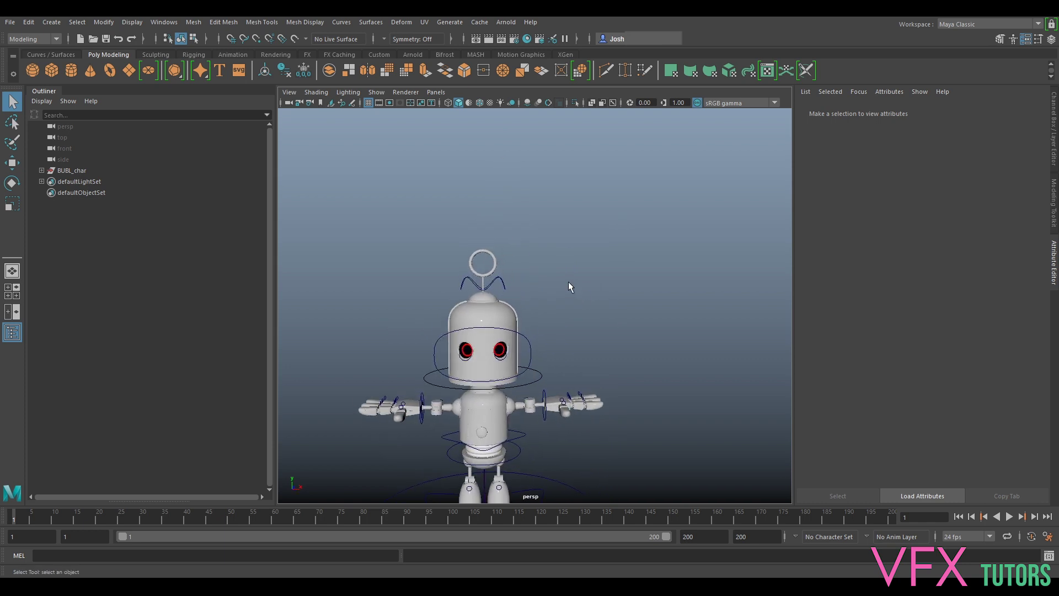
{"action": "scroll", "coordinate": [540, 259], "scroll_direction": "up", "scroll_amount": 5}
{"action": "middle_click_drag", "start_coordinate": [549, 177], "coordinate": [593, 200], "text": "alt"}
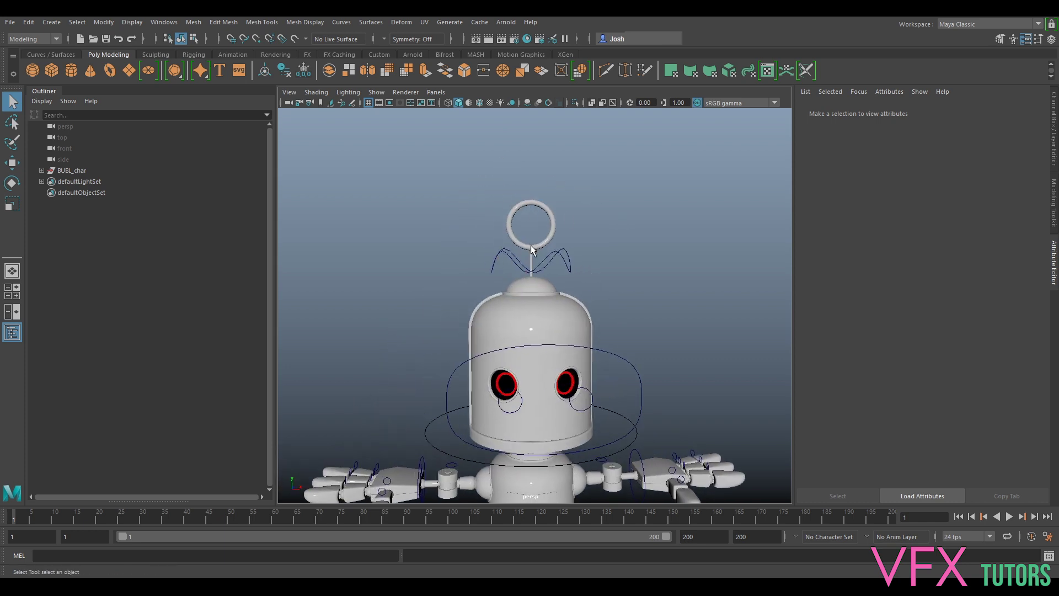
{"action": "left_click", "coordinate": [532, 249]}
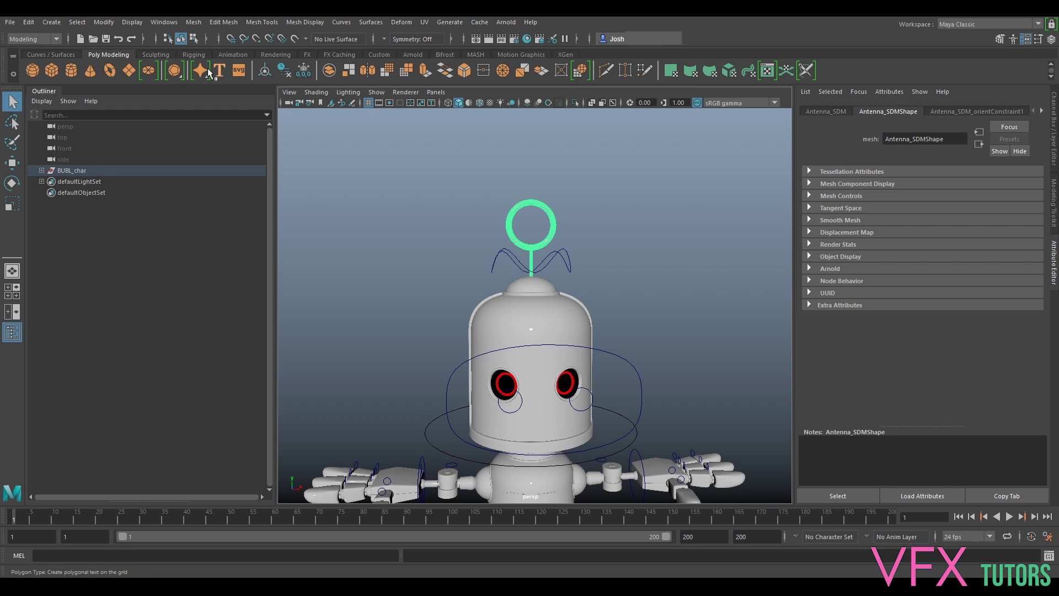
- Create a polygon cube and raise it about 110.5 cm in Y to the centre of the antenna ring
{"action": "left_click", "coordinate": [53, 68]}
{"action": "scroll", "coordinate": [595, 226], "scroll_direction": "down", "scroll_amount": 5}
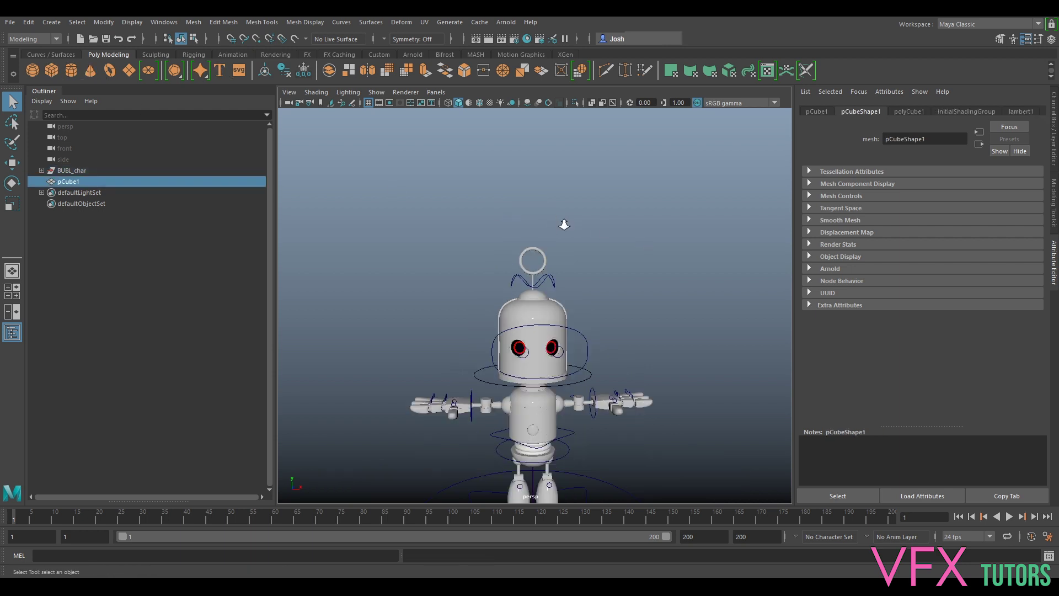
{"action": "key", "text": "w"}
{"action": "left_click_drag", "start_coordinate": [534, 408], "coordinate": [541, 258]}
{"action": "key", "text": "f"}
{"action": "scroll", "coordinate": [598, 297], "scroll_direction": "down", "scroll_amount": 10}
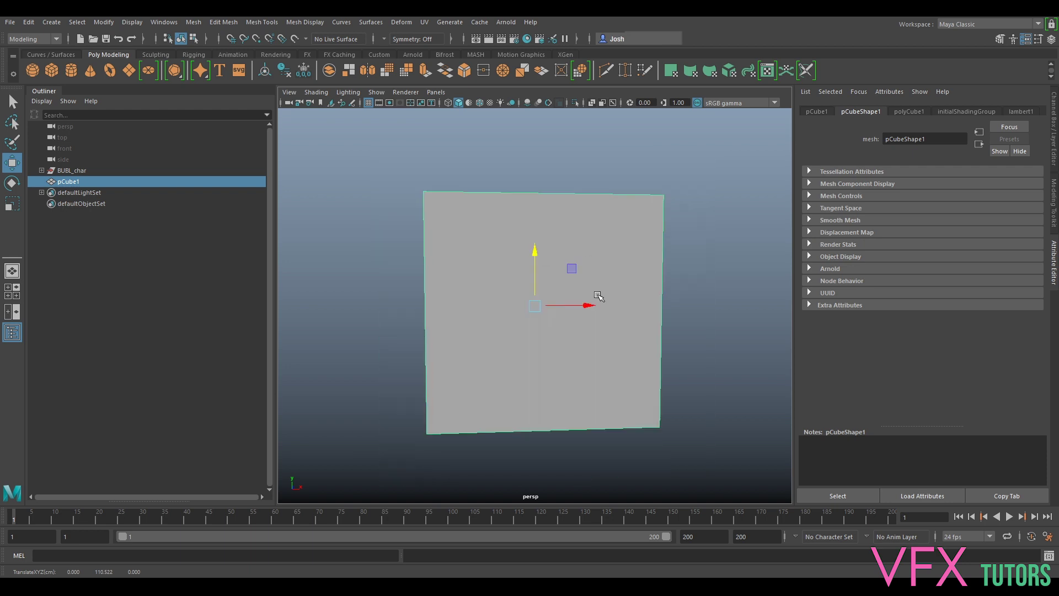
{"action": "mouse_move", "coordinate": [554, 308]}
{"action": "left_mouse_down", "text": "alt"}
{"action": "mouse_move", "coordinate": [657, 345]}
{"action": "mouse_move", "coordinate": [547, 319]}
{"action": "left_mouse_up", "text": "alt"}
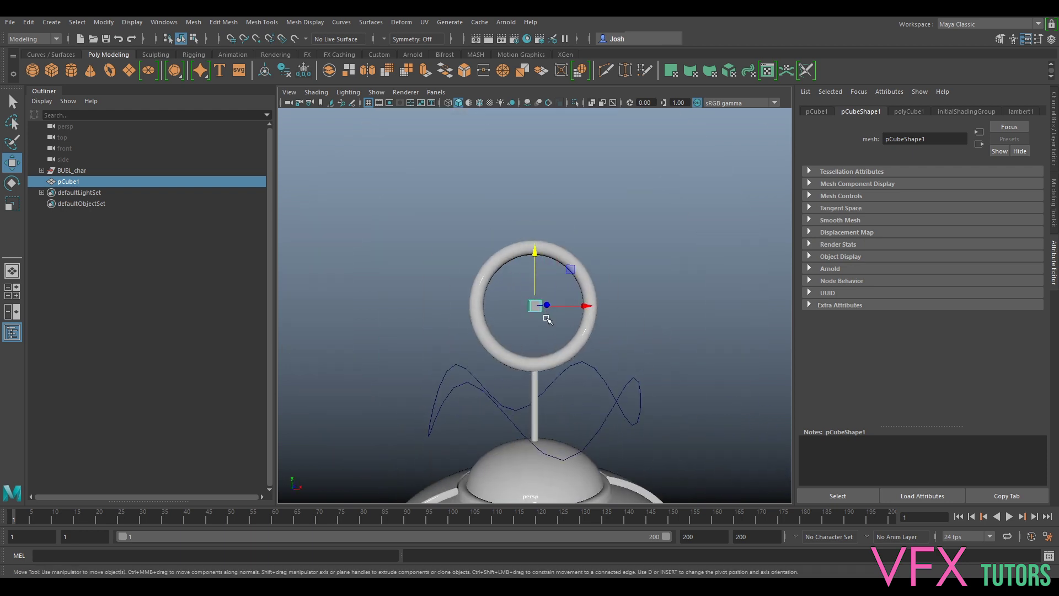
{"action": "right_click_drag", "start_coordinate": [545, 227], "coordinate": [554, 303], "text": "alt"}
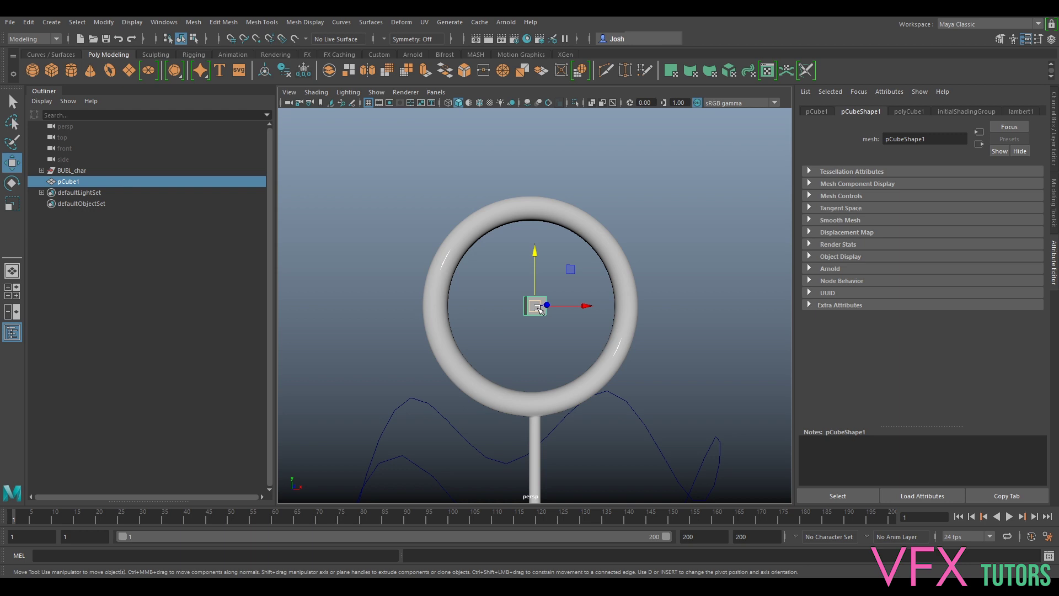
- Scale the cube up uniformly until it fills most of the opening inside the antenna ring
{"action": "key", "text": "r"}
{"action": "left_click_drag", "start_coordinate": [538, 307], "coordinate": [619, 281]}
{"action": "left_click_drag", "start_coordinate": [582, 297], "coordinate": [651, 326], "text": "alt"}
{"action": "left_click_drag", "start_coordinate": [570, 315], "coordinate": [588, 270], "text": "alt"}
{"action": "scroll", "coordinate": [613, 192], "scroll_direction": "down", "scroll_amount": 6}
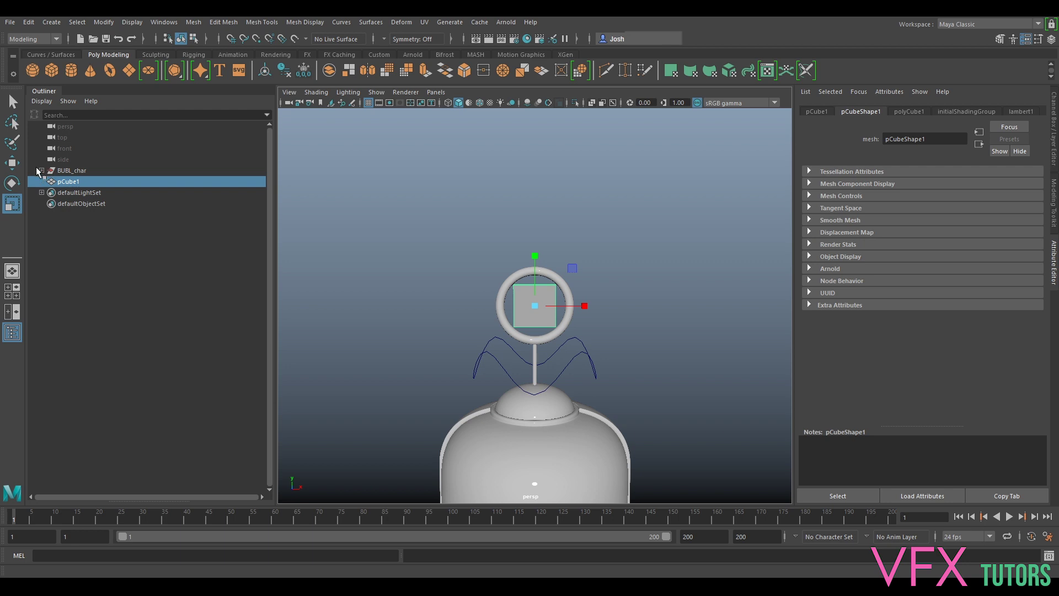
- Try parenting with the antenna mesh selected first and the cube selected last
{"action": "left_click", "coordinate": [40, 170]}
{"action": "left_click", "coordinate": [538, 307]}
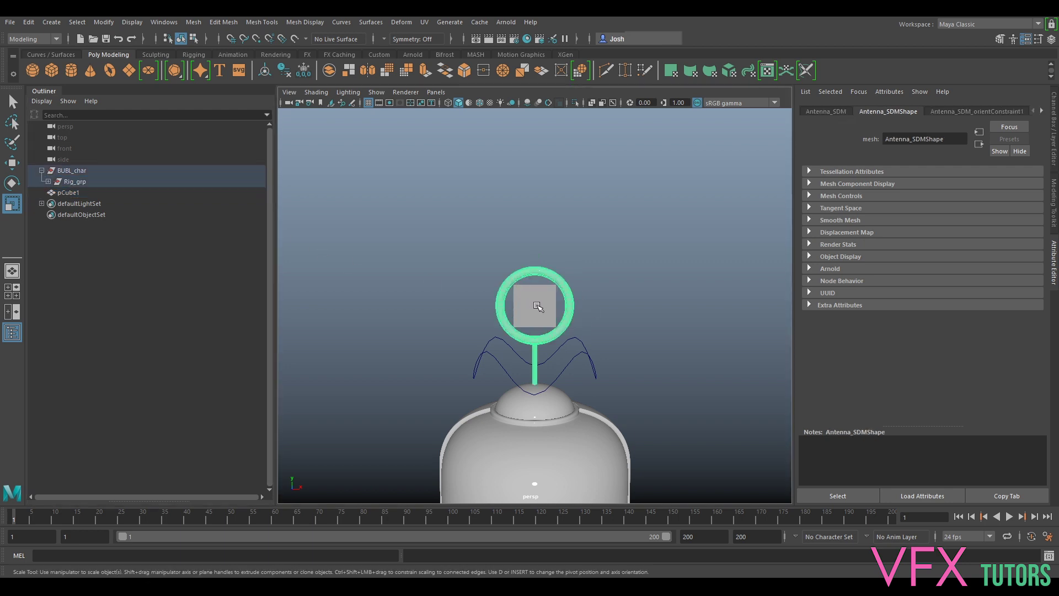
{"action": "left_click", "coordinate": [538, 307]}
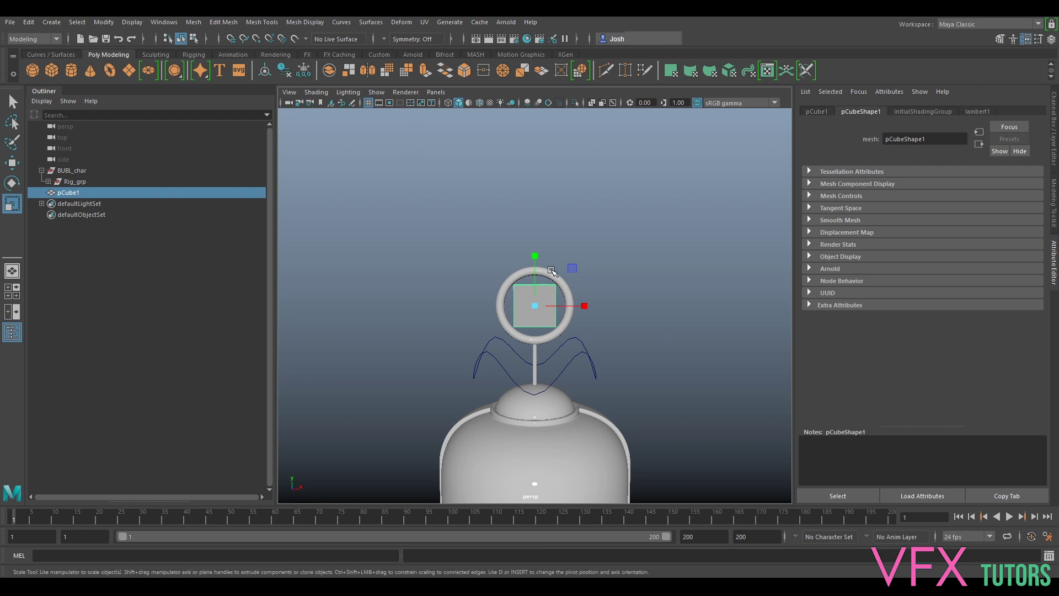
{"action": "left_click", "coordinate": [543, 302]}
{"action": "left_click", "coordinate": [545, 301]}
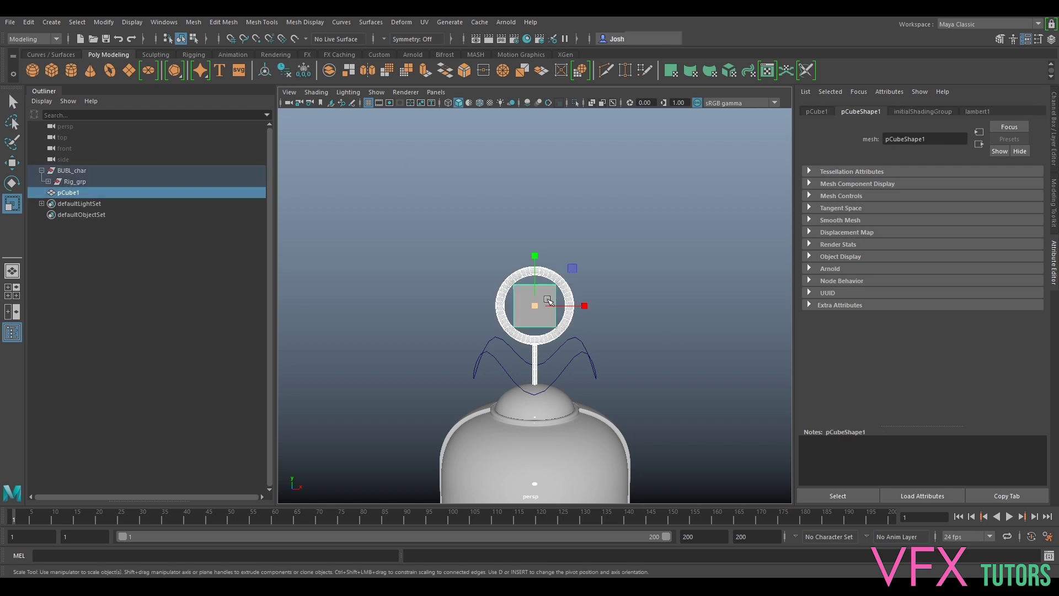
{"action": "left_click", "coordinate": [540, 303]}
{"action": "left_click", "coordinate": [614, 323]}
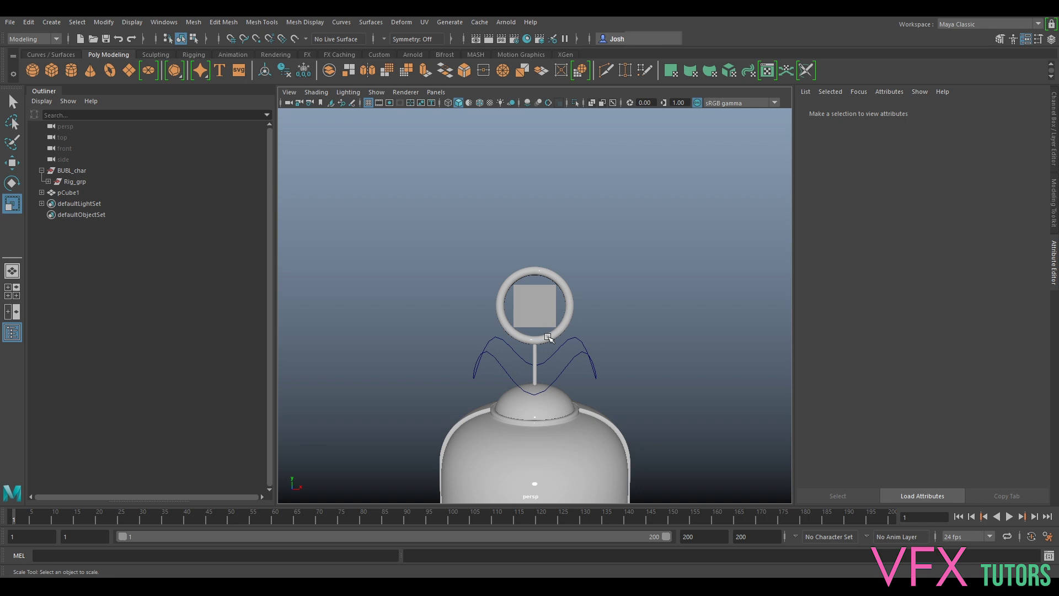
{"action": "left_click", "coordinate": [556, 356]}
{"action": "left_click", "coordinate": [542, 324]}
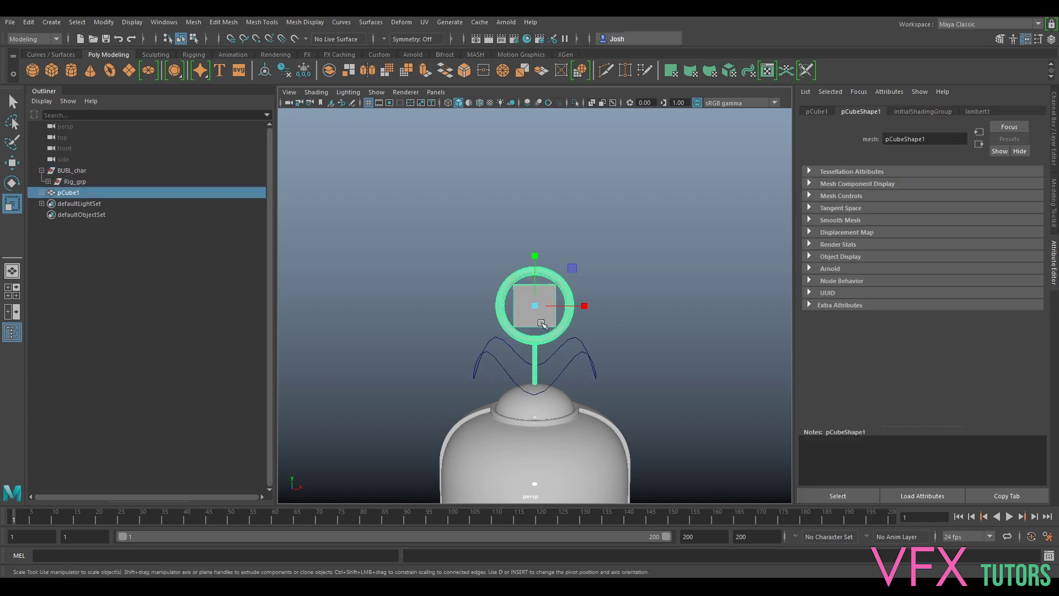
- Test the parenting by rotating the antenna control, and undo both the rotation and the parenting
{"action": "left_click", "coordinate": [561, 347]}
{"action": "key", "text": "e"}
{"action": "mouse_move", "coordinate": [561, 426]}
{"action": "left_mouse_down"}
{"action": "mouse_move", "coordinate": [541, 428]}
{"action": "mouse_move", "coordinate": [551, 424]}
{"action": "left_mouse_up"}
{"action": "key", "text": "ctrl+z"}
{"action": "key", "text": "ctrl+z"}
{"action": "key", "text": "ctrl+z"}
{"action": "key", "text": "ctrl+z"}
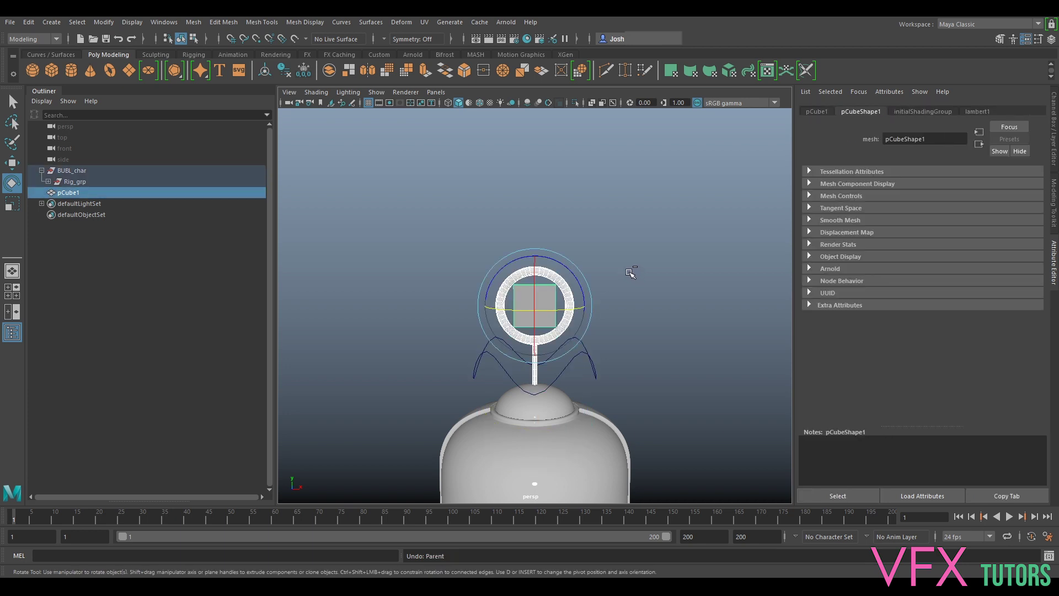
- Parent the cube under the antenna mesh, selecting the cube first and the antenna last
{"action": "left_click", "coordinate": [628, 259]}
{"action": "left_click", "coordinate": [549, 305]}
{"action": "key", "text": "q"}
{"action": "left_click", "coordinate": [566, 283], "text": "shift"}
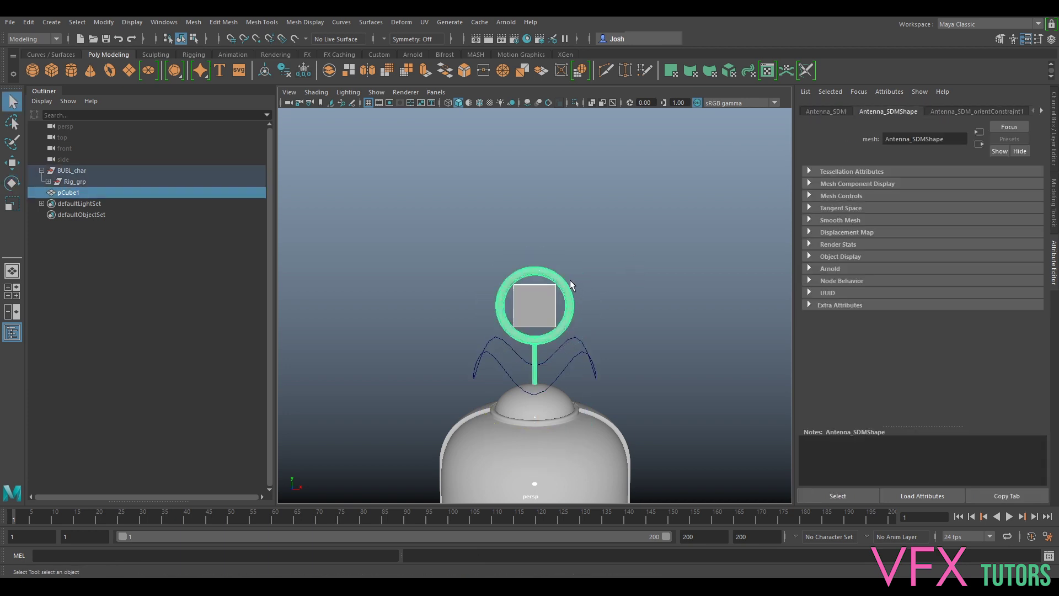
{"action": "key", "text": "p"}
{"action": "left_click", "coordinate": [595, 305]}
{"action": "left_click", "coordinate": [569, 318]}
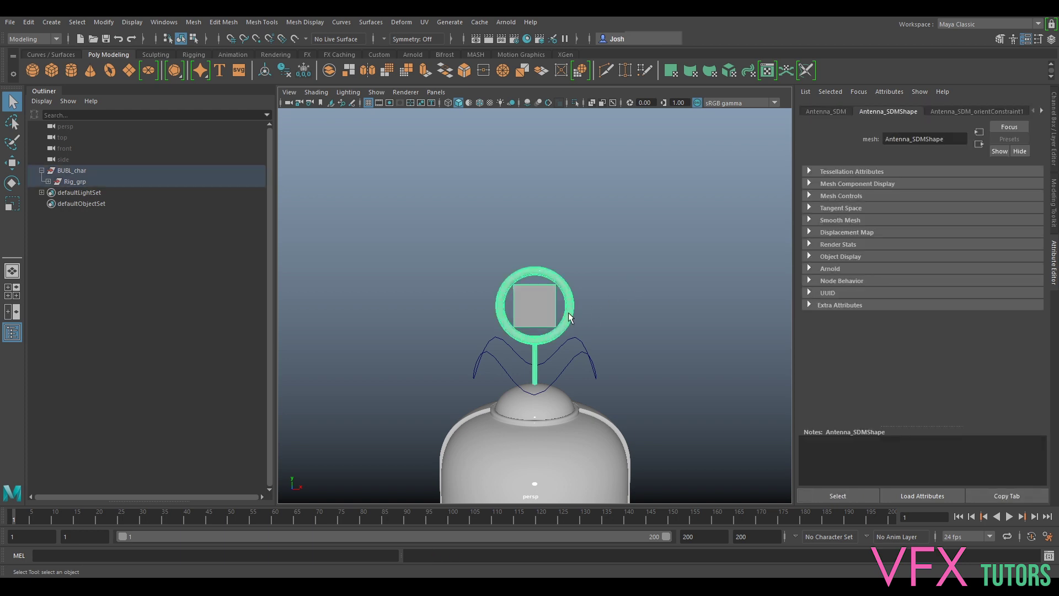
- Test-rotate the antenna control to check that the cube follows the antenna, leaving it upright and deselected
{"action": "left_click", "coordinate": [580, 363]}
{"action": "key", "text": "e"}
{"action": "left_click_drag", "start_coordinate": [577, 424], "coordinate": [581, 426]}
{"action": "left_click", "coordinate": [691, 210]}
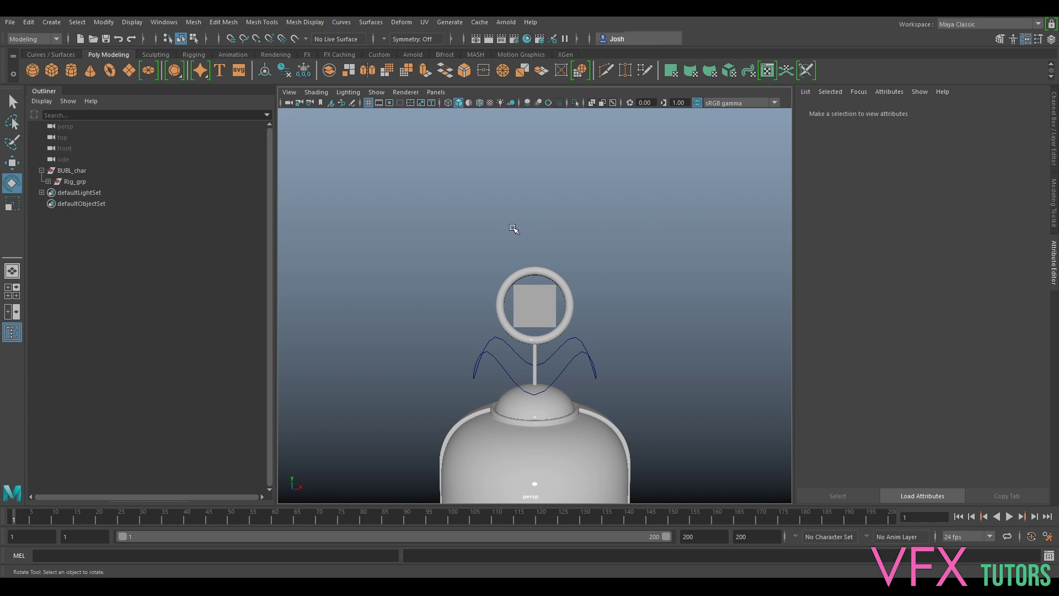
- Save the look-dev scene over the existing Bubl_LookDev_v002.ma in the Lookdev/Maya folder
{"action": "left_click", "coordinate": [10, 23]}
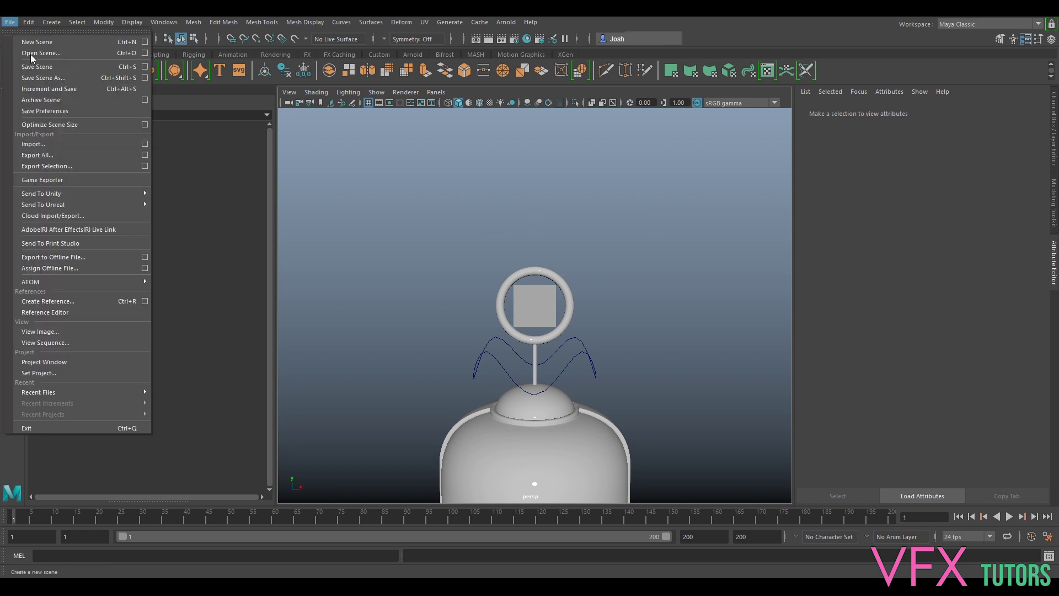
{"action": "left_click", "coordinate": [47, 83]}
{"action": "left_click", "coordinate": [351, 199]}
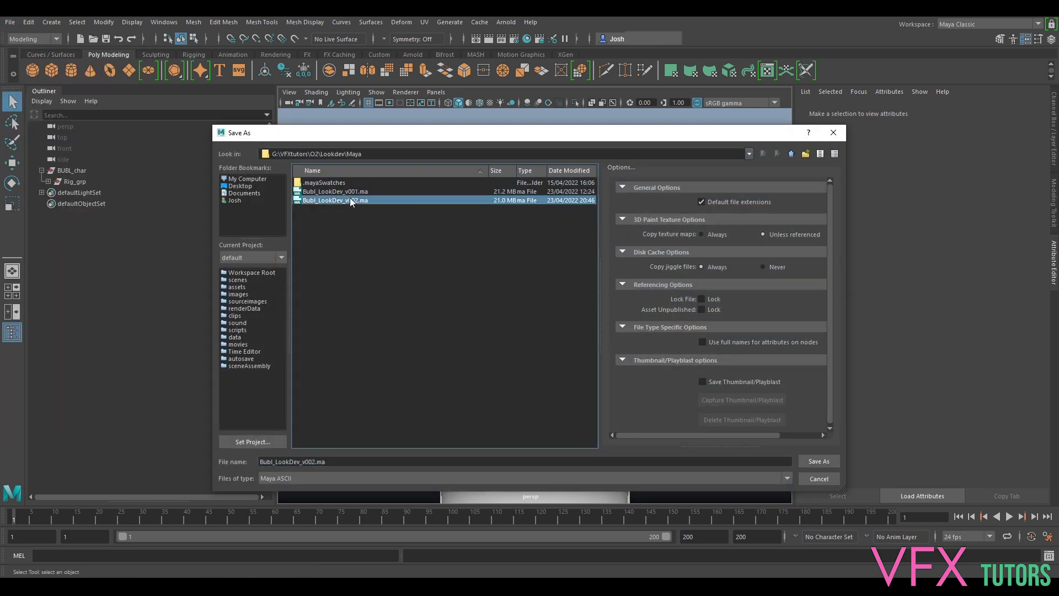
{"action": "left_click", "coordinate": [814, 462]}
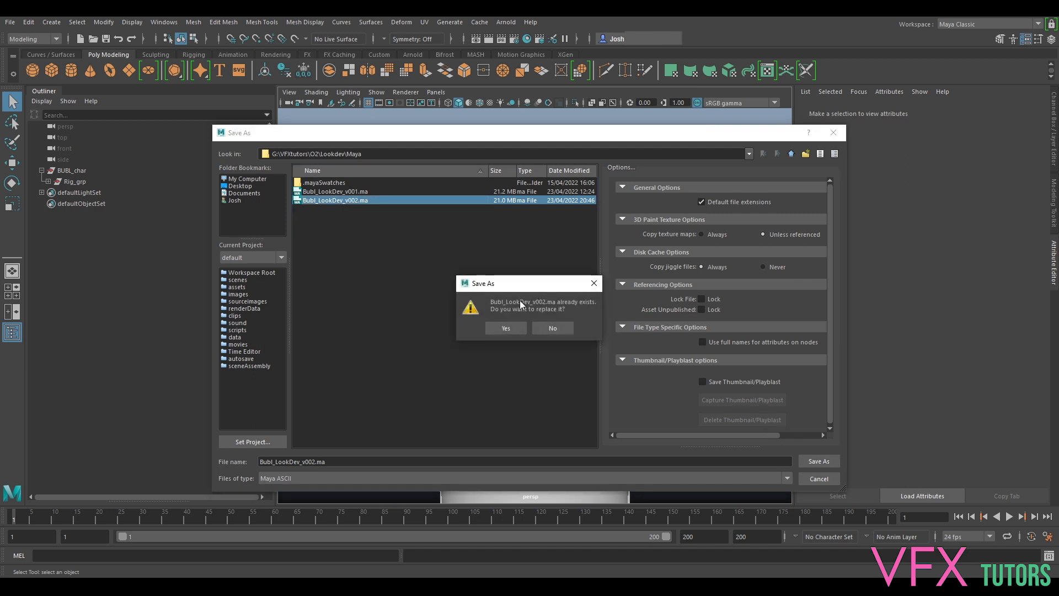
{"action": "left_click", "coordinate": [506, 328]}
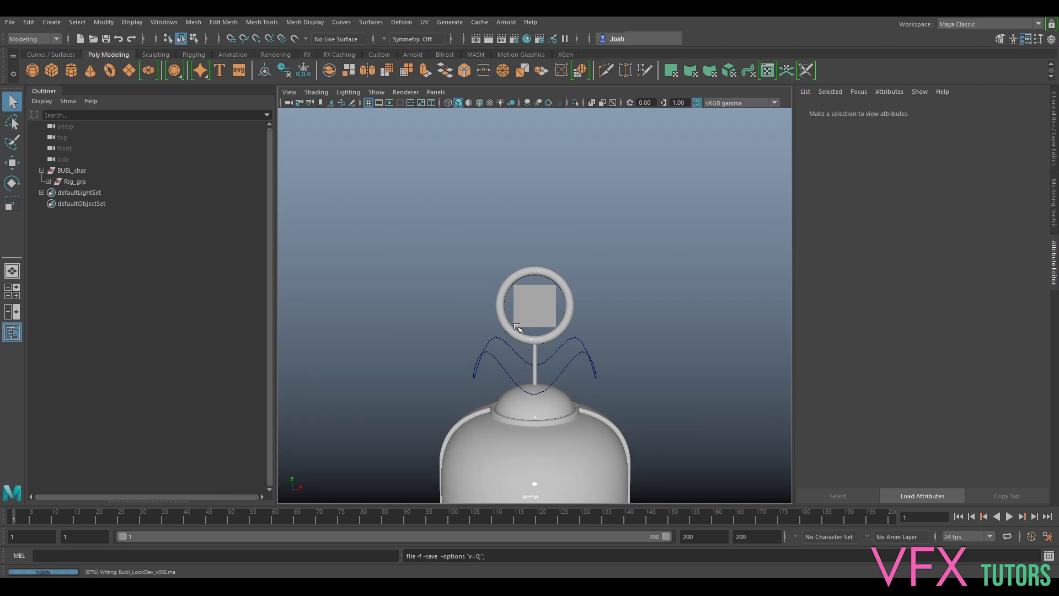
{"action": "key", "text": "e"}
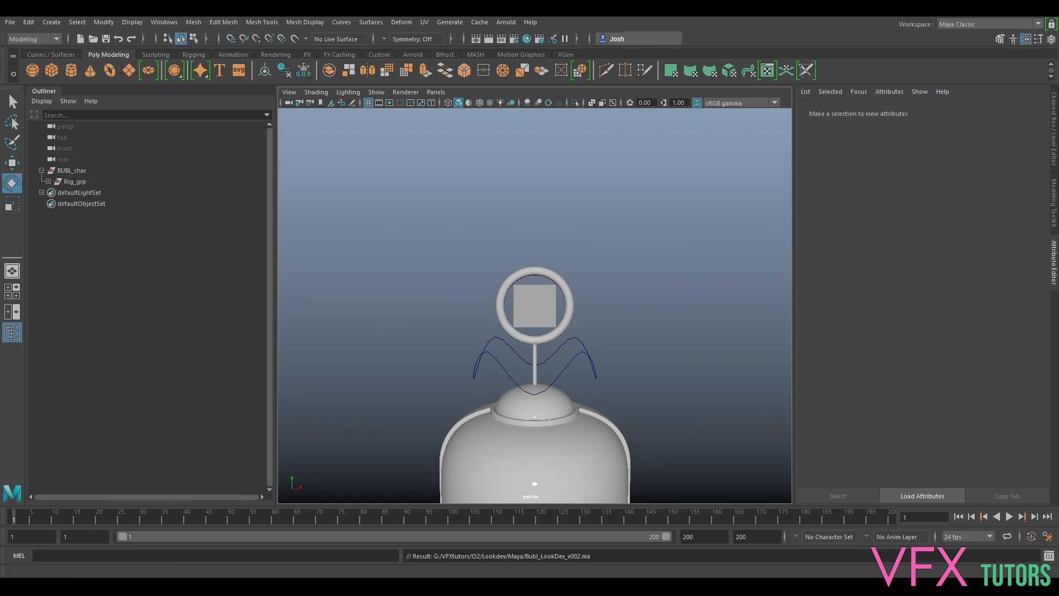
- Switch to the untitled shot scene in the other Maya session and reload the Bubl_LookDev_v002 robot reference
{"action": "mouse_move", "coordinate": [447, 585]}
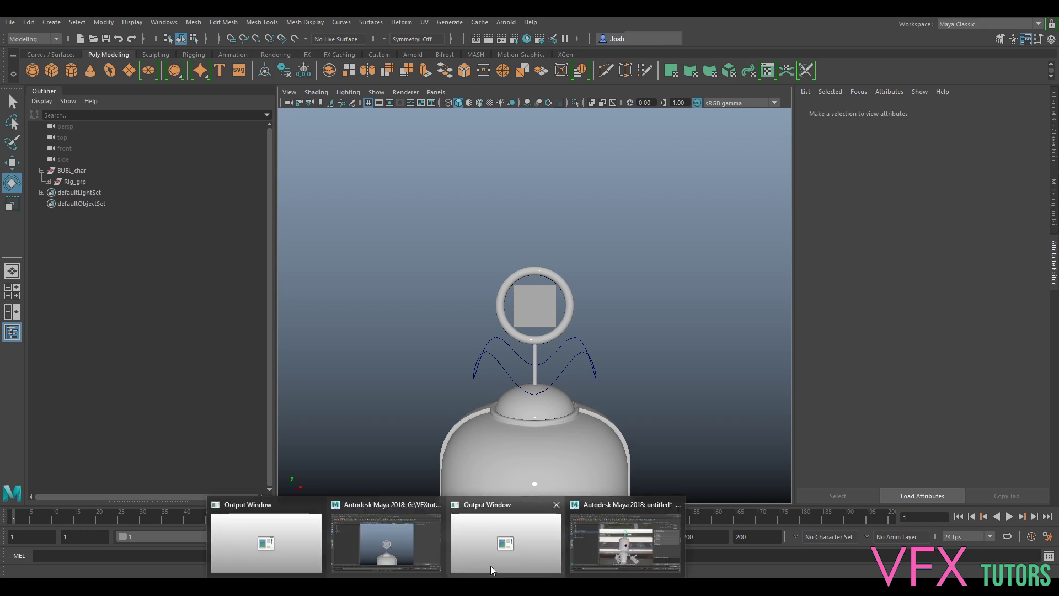
{"action": "left_click", "coordinate": [619, 548]}
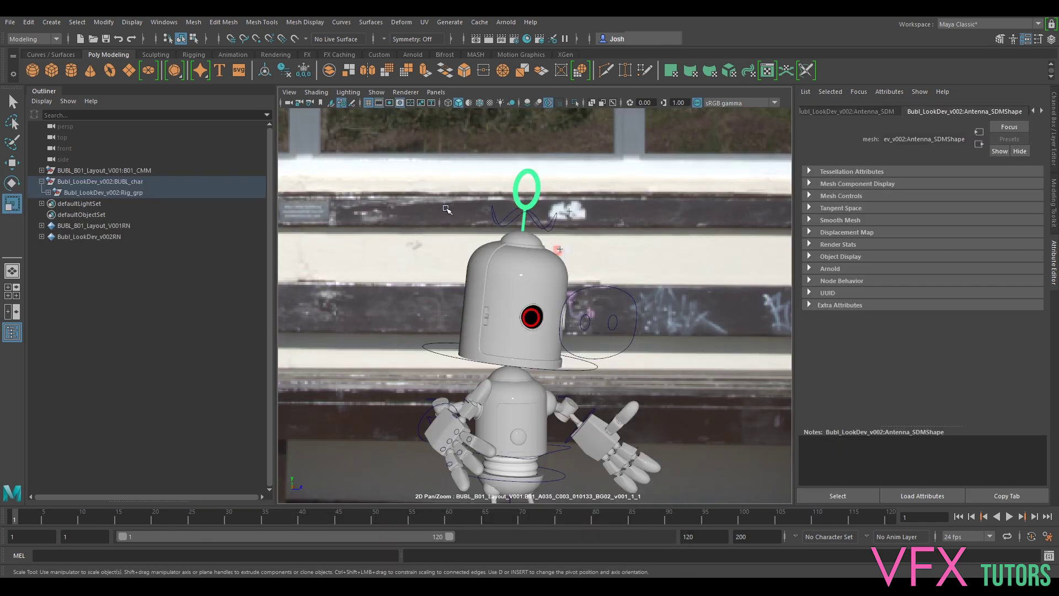
{"action": "left_click", "coordinate": [100, 181]}
{"action": "right_click", "coordinate": [91, 185]}
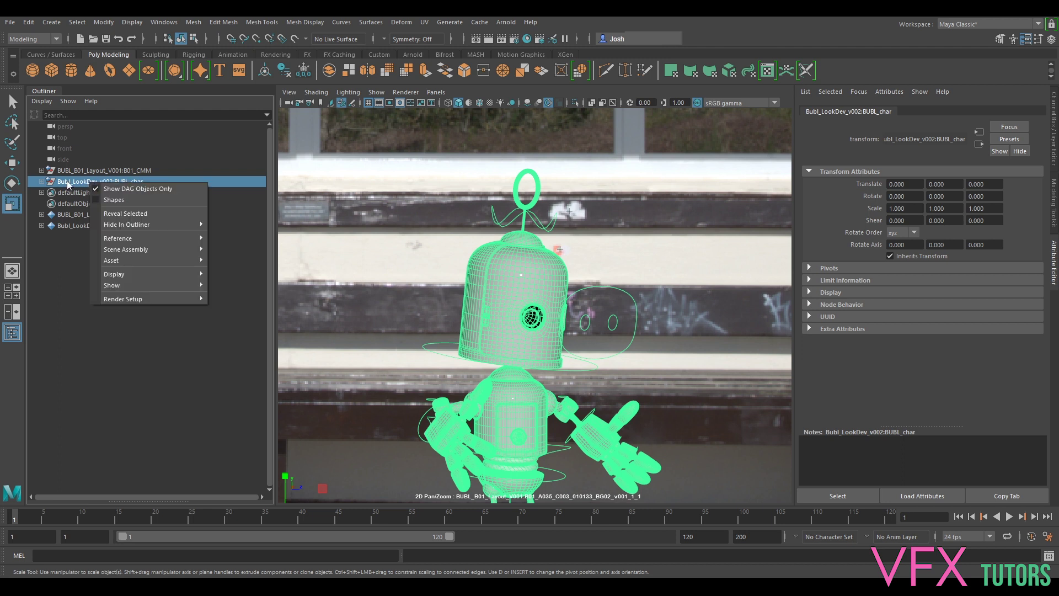
{"action": "mouse_move", "coordinate": [167, 240]}
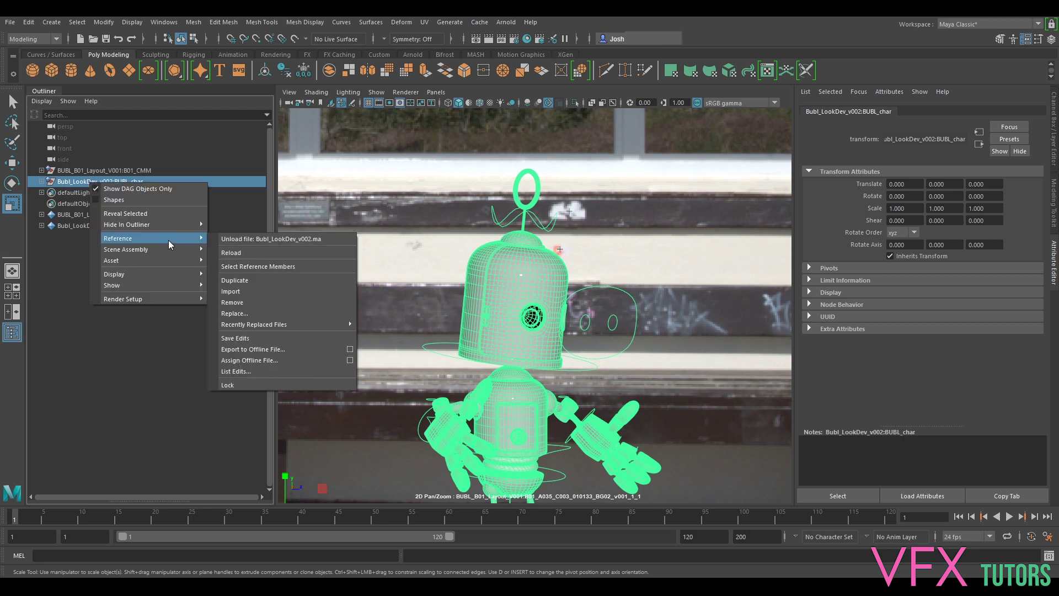
{"action": "left_click", "coordinate": [249, 253]}
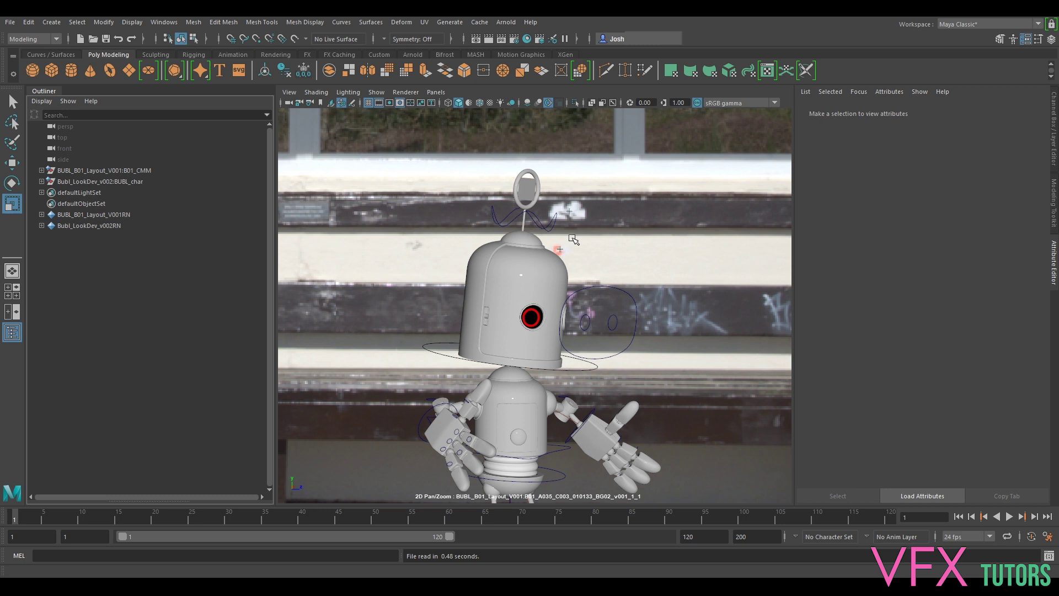
- Inspect the cube in the reloaded robot's antenna, test-rotate Antenna_ctrl and undo the rotation
{"action": "scroll", "coordinate": [540, 163], "scroll_direction": "up", "scroll_amount": 5}
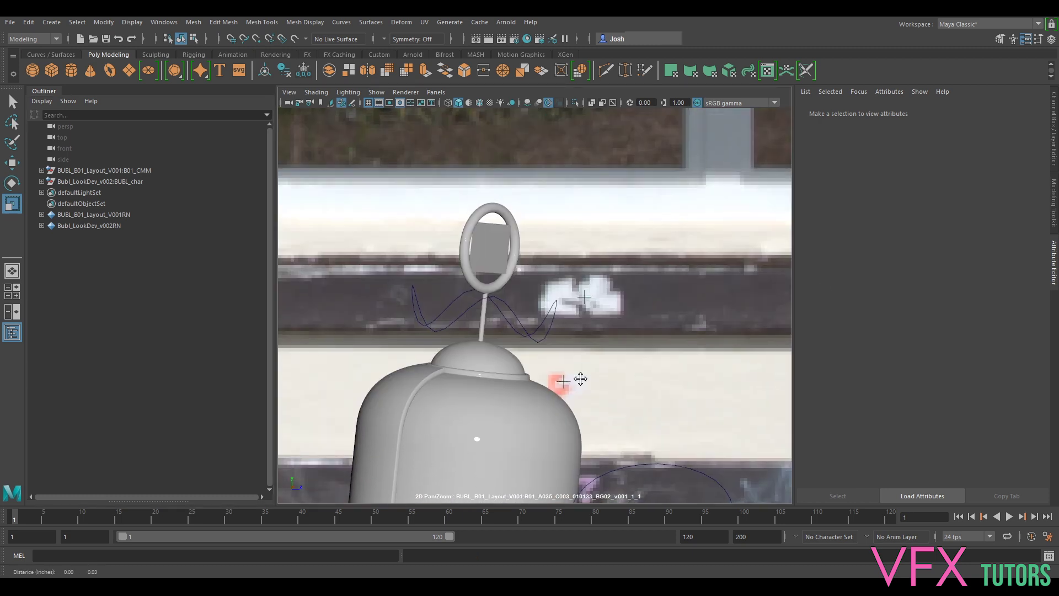
{"action": "left_click", "coordinate": [509, 246]}
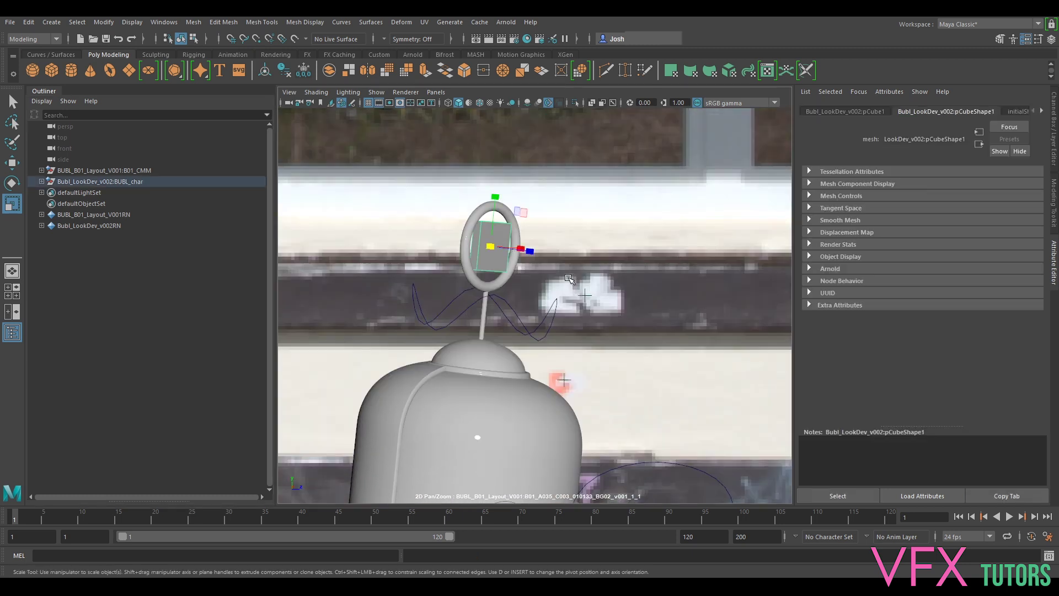
{"action": "left_click", "coordinate": [526, 334]}
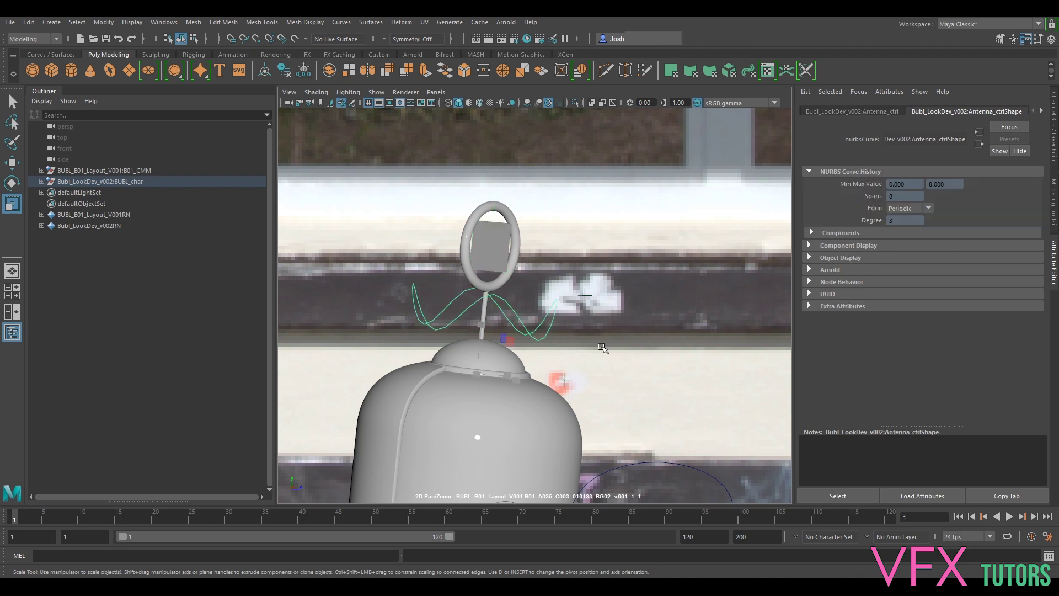
{"action": "key", "text": "e"}
{"action": "left_click_drag", "start_coordinate": [496, 378], "coordinate": [452, 376]}
{"action": "key", "text": "ctrl+z"}
{"action": "scroll", "coordinate": [576, 315], "scroll_direction": "down", "scroll_amount": 8}
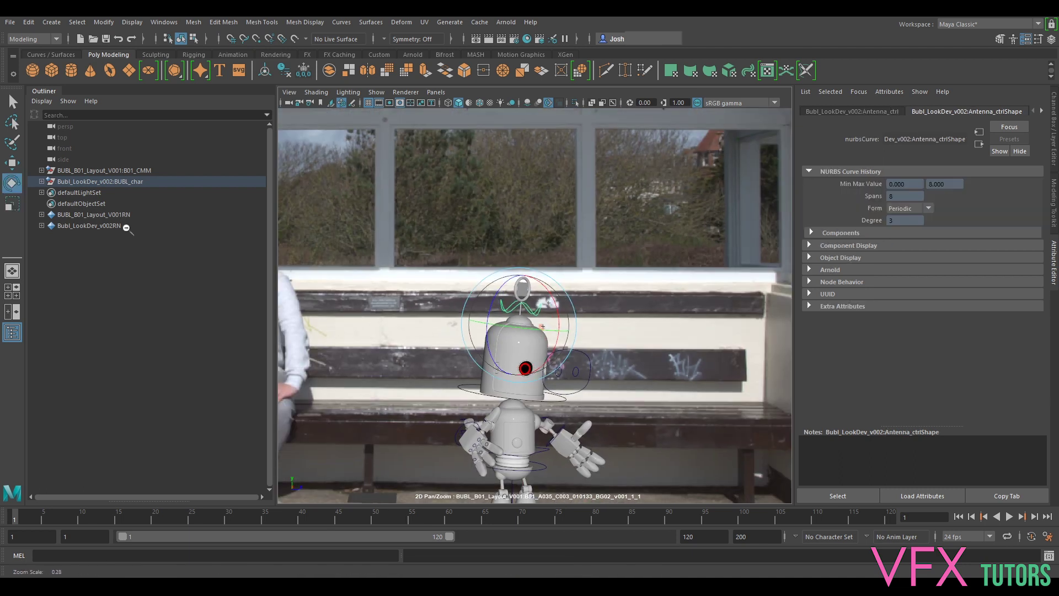